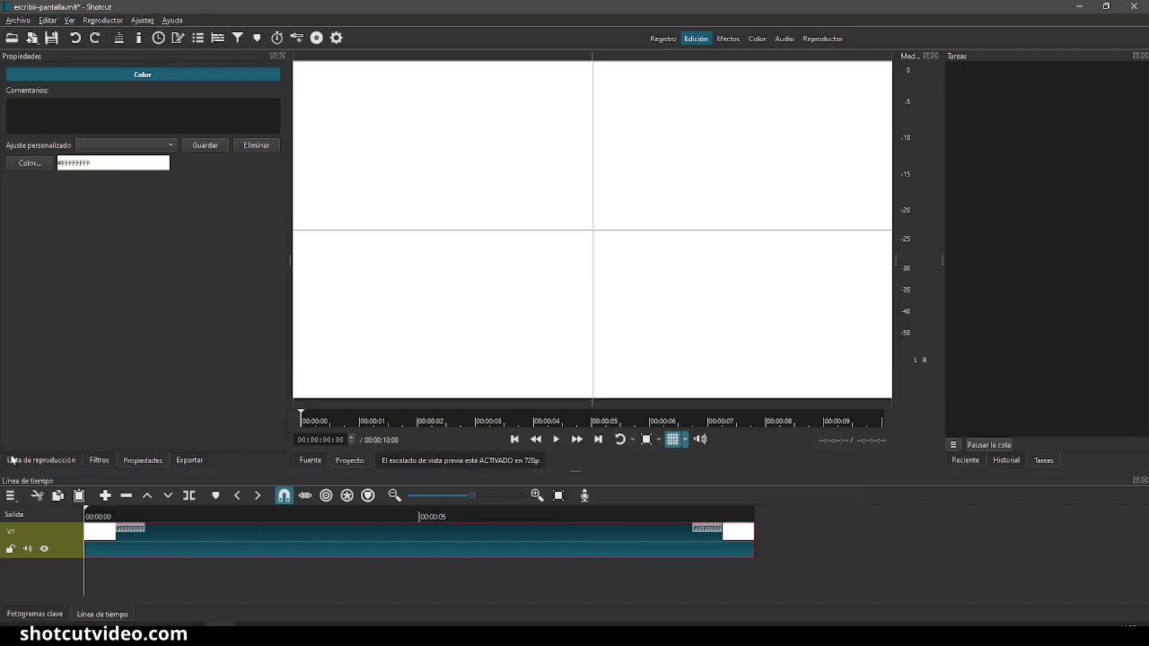
Add a new video track above the white colour clip's track.
left_click(10, 498)
mouse_move(42, 518)
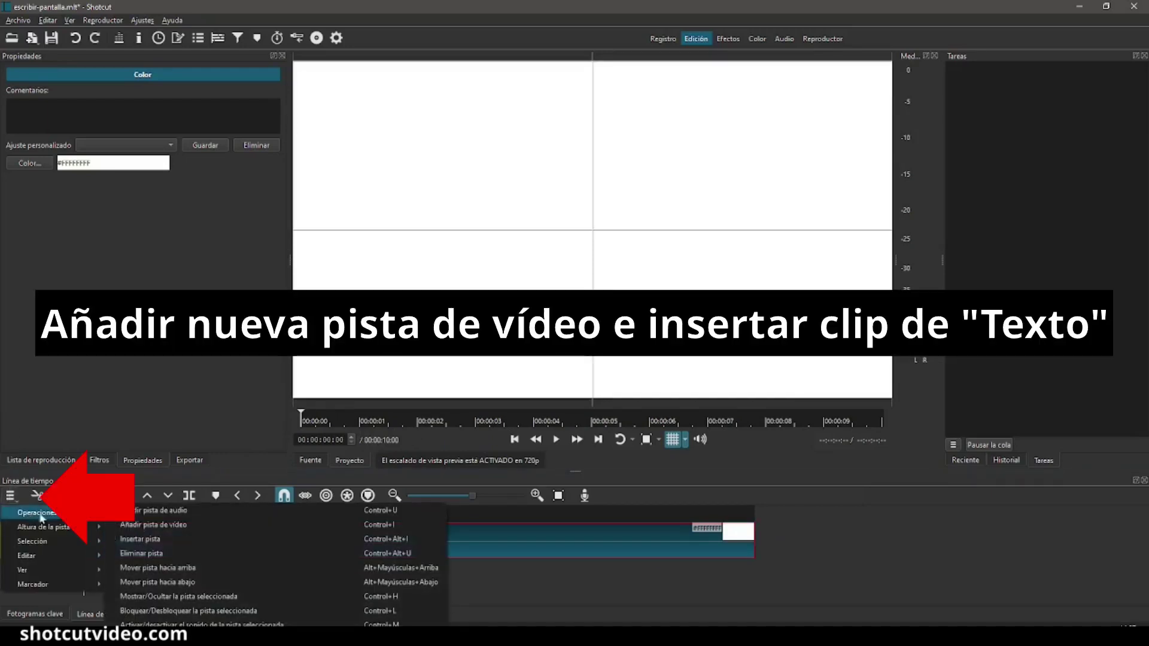
left_click(189, 525)
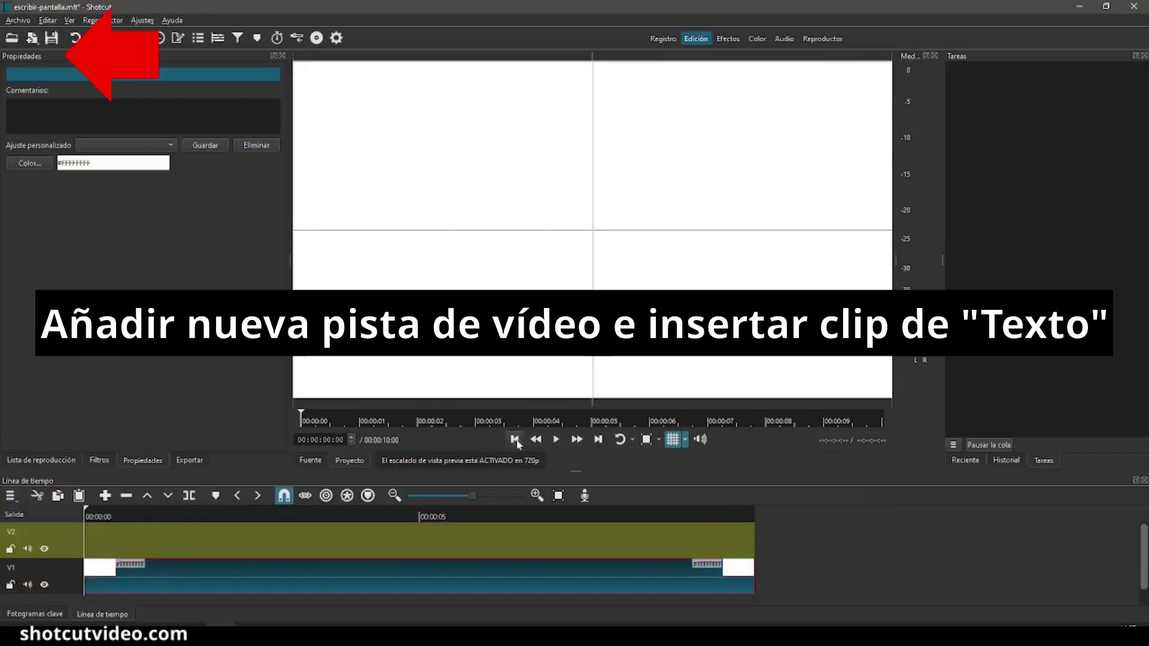
Add a text clip reading "EJEMPLO DE ESCRITURA EN SHOTCUT" to track V2 and extend it to the white clip's full length.
left_click(33, 38)
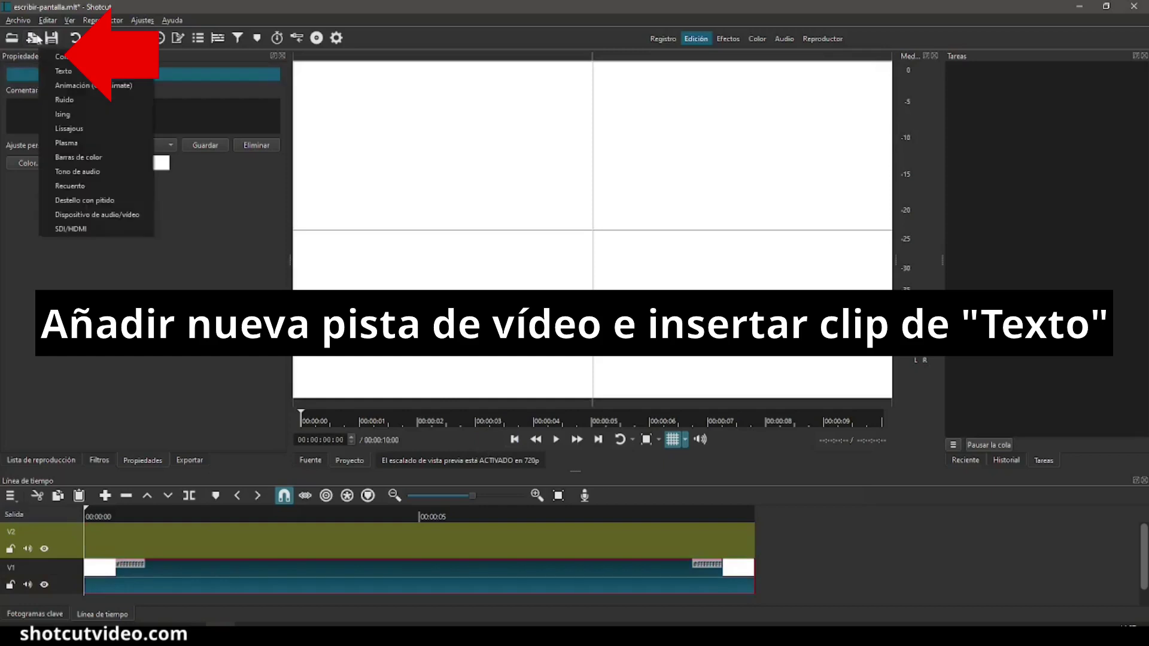
left_click(69, 76)
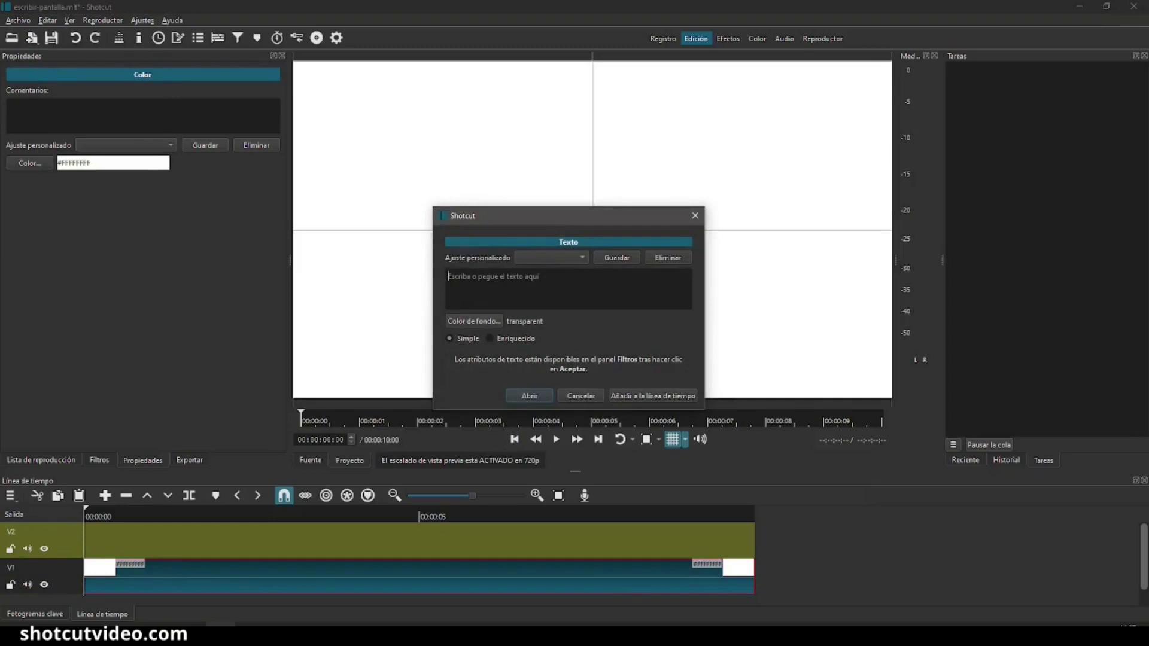
type("EJEMPLO DE ESCRITURA EN SHOTCUT")
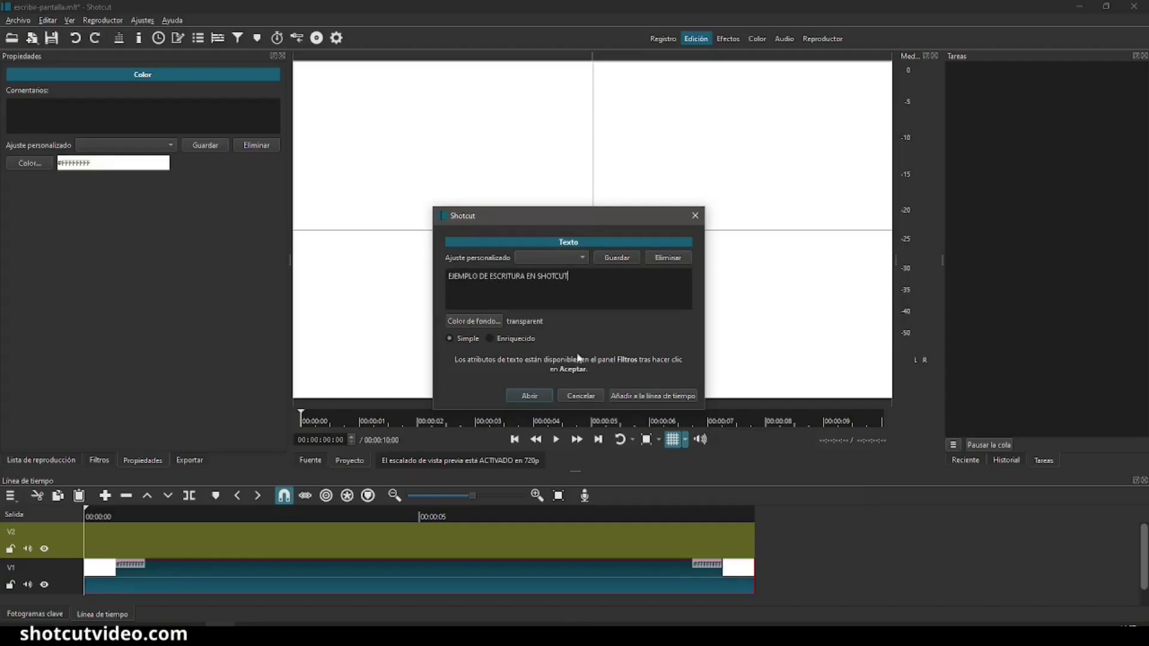
left_click(653, 396)
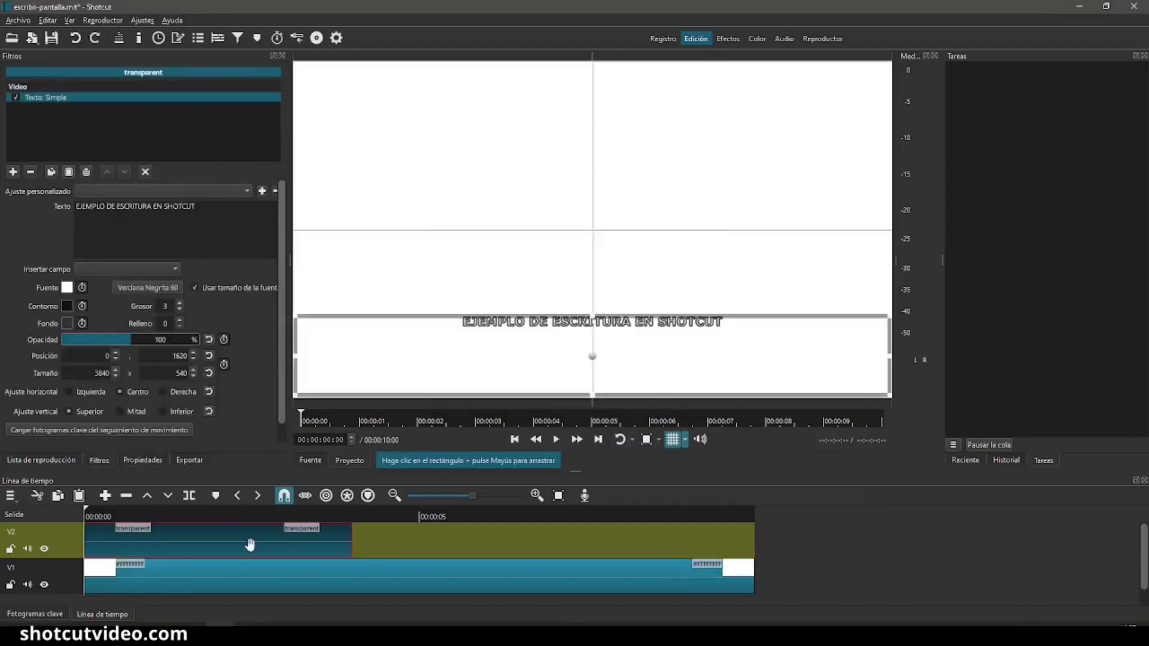
left_click_drag(351, 546, 762, 547)
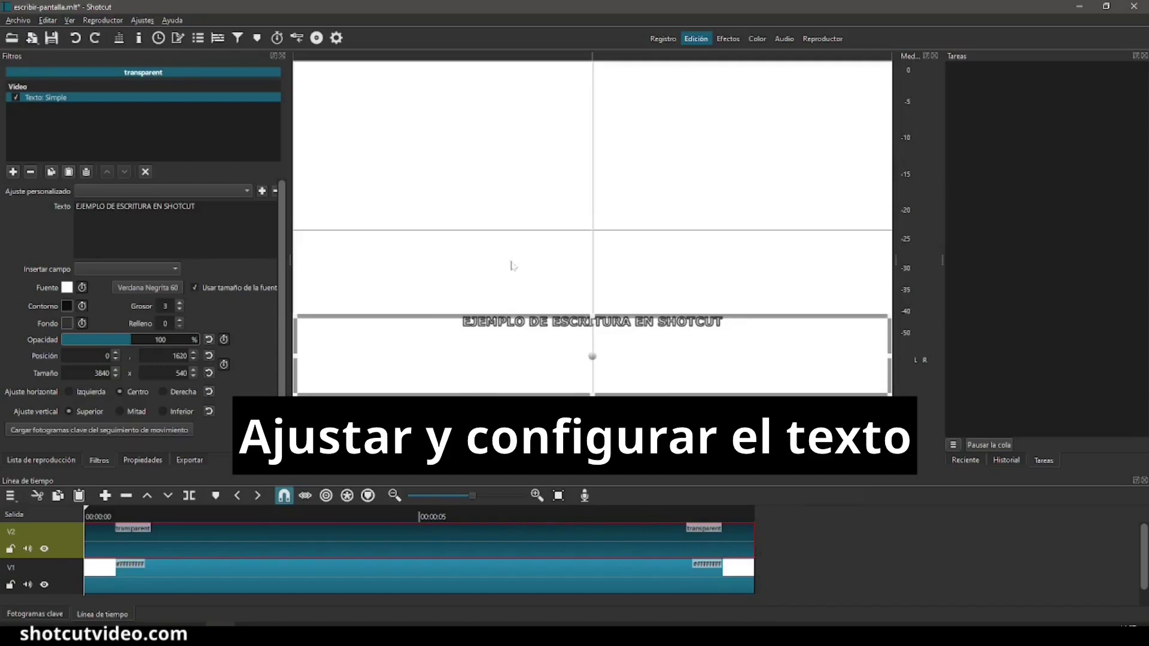
Move the text box to the frame's vertical centre at position 0, 810 and set its vertical alignment to Mitad.
left_click_drag(595, 358, 595, 221)
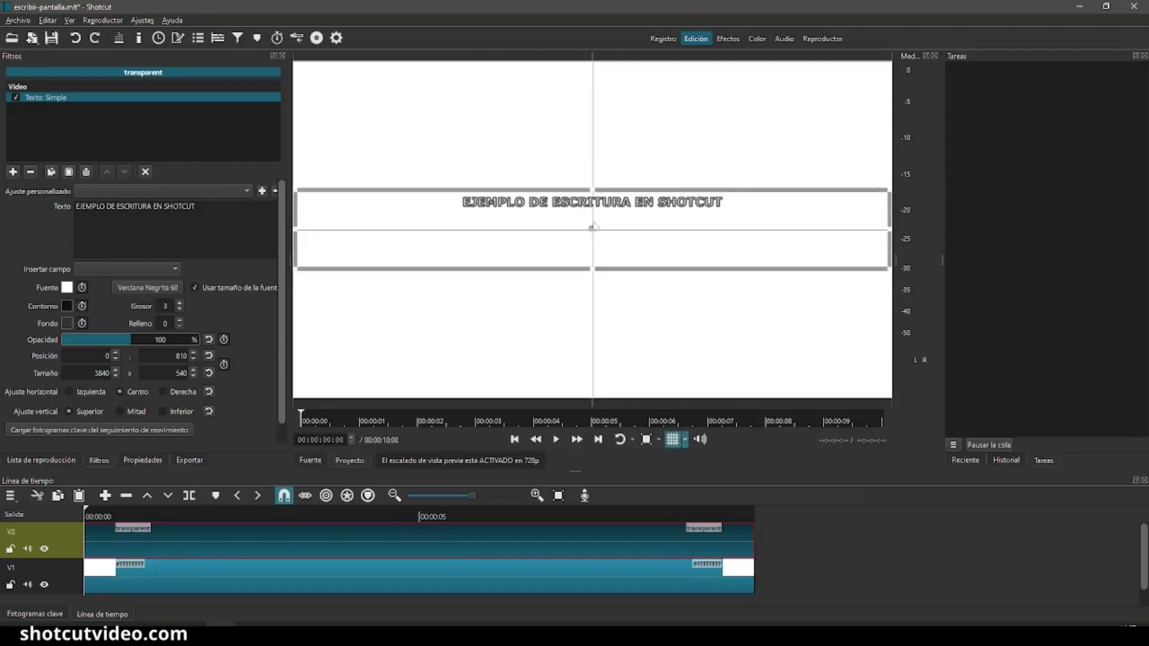
scroll(281, 355, "down", 1)
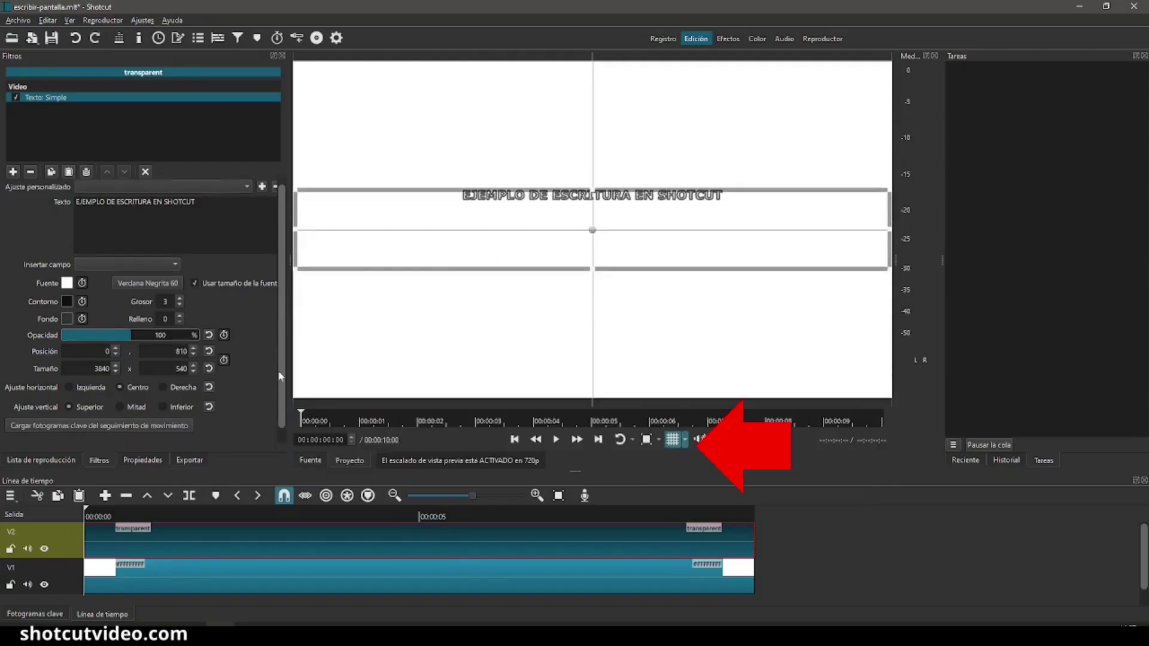
left_click(121, 392)
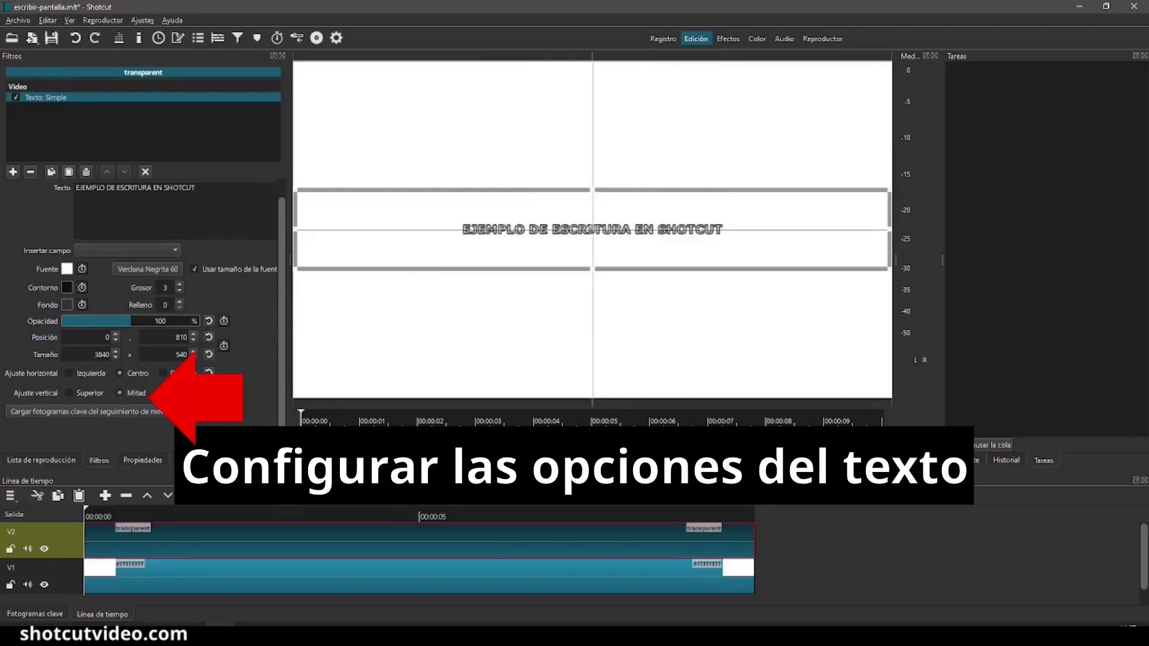
Set the text's font colour to black, #000000.
scroll(282, 383, "up", 1)
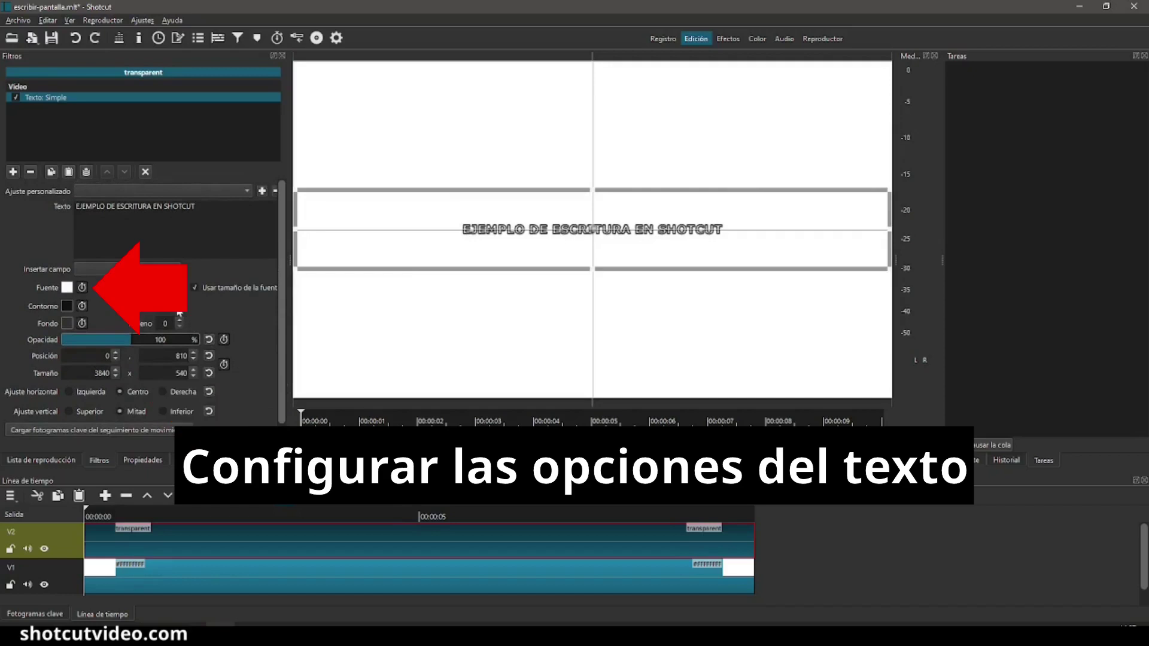
left_click(66, 288)
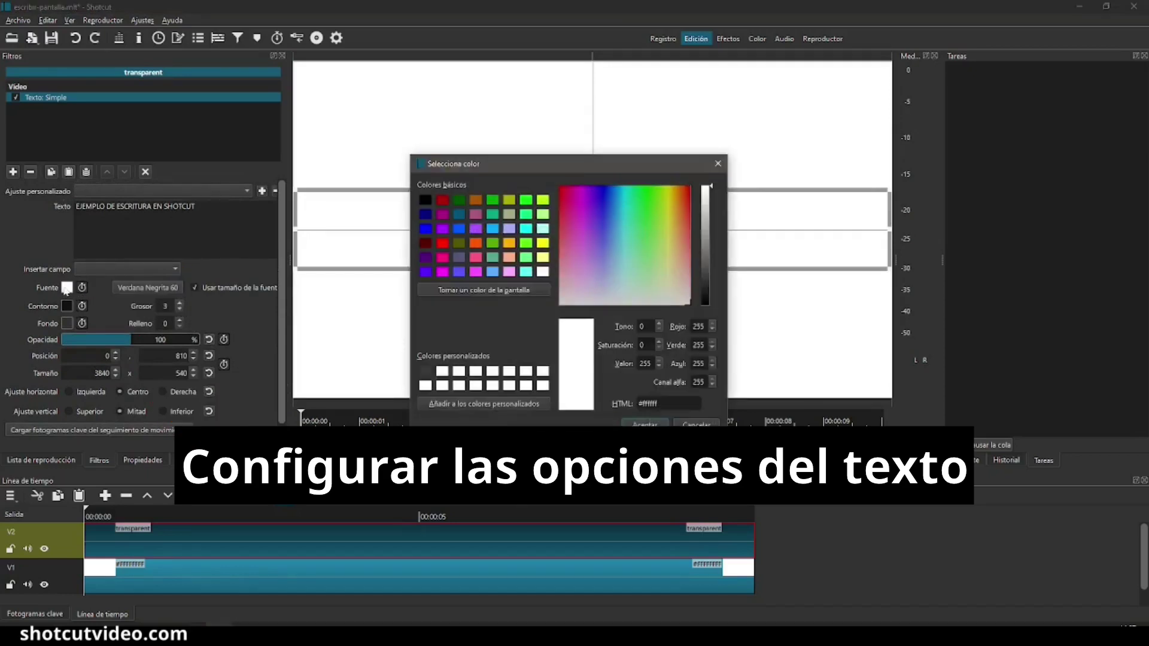
left_click(425, 201)
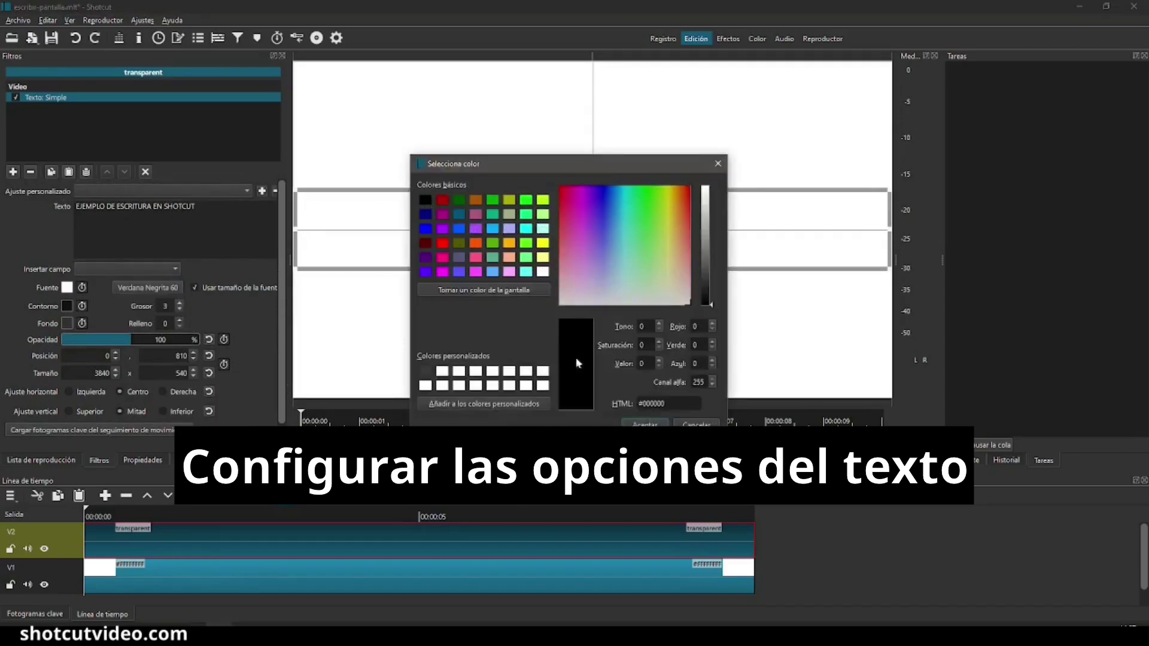
left_click(645, 424)
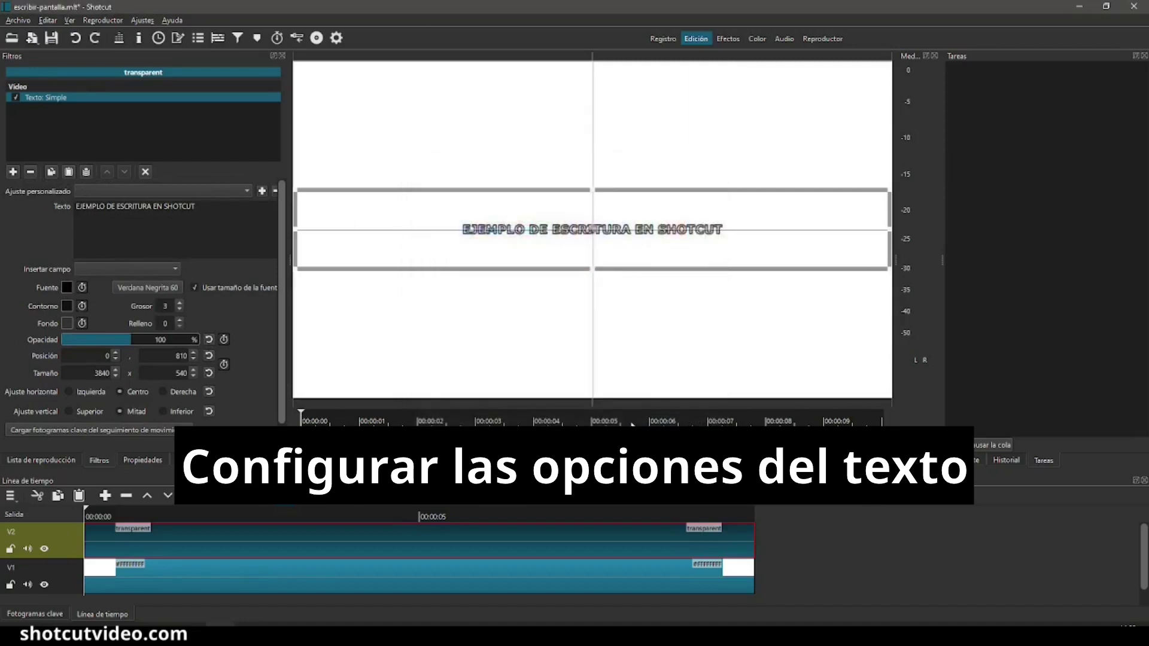
Set the text font to Courier with the Negrita style at size 200.
left_click(168, 285)
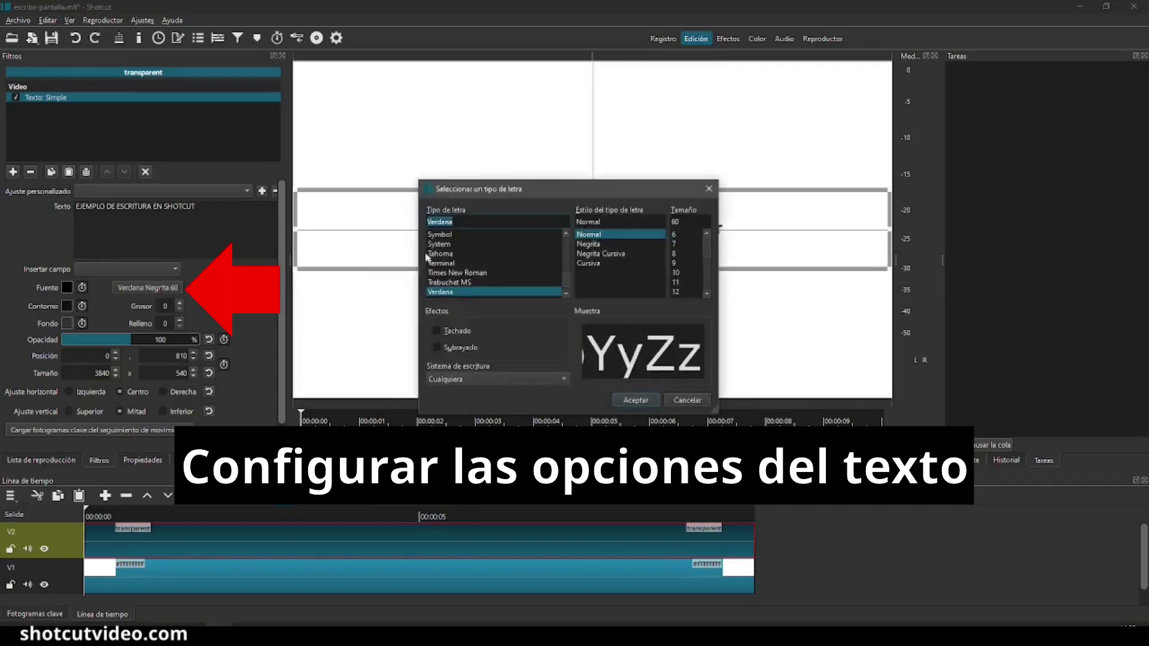
scroll(444, 254, "up", 10)
left_click_drag(561, 256, 561, 252)
left_click(450, 282)
left_click(588, 245)
left_click(688, 222)
type("200")
left_click(636, 400)
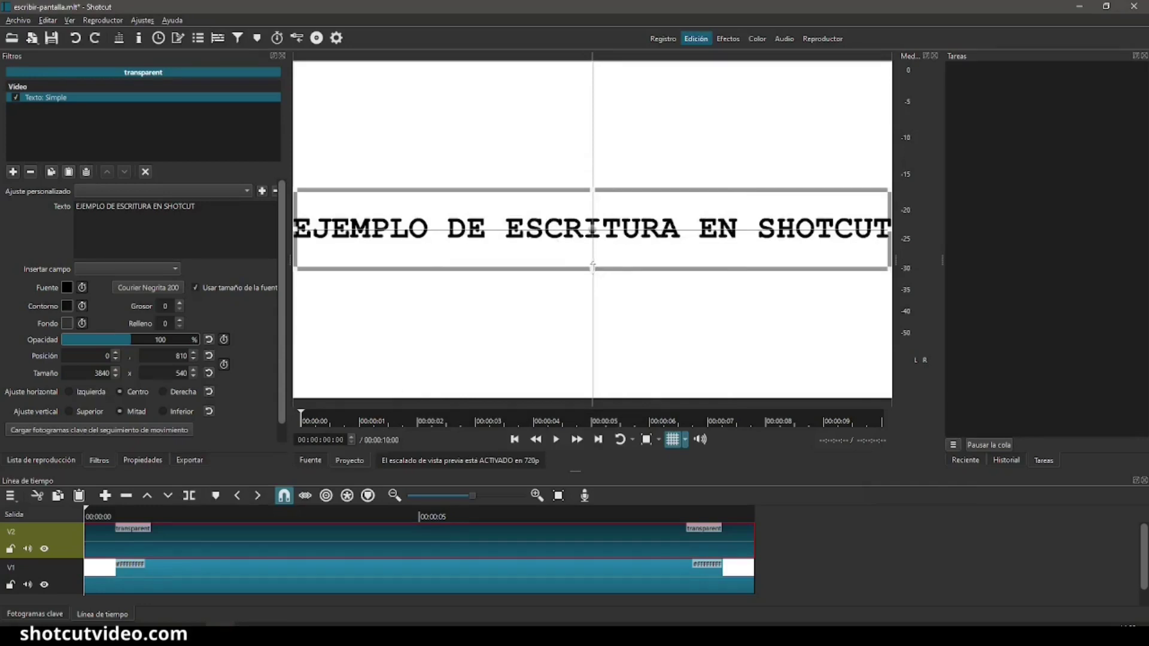
Resize the text box to about 3652 x 574 at position 88, 810, leaving a small margin on both sides.
left_click_drag(593, 283, 593, 286)
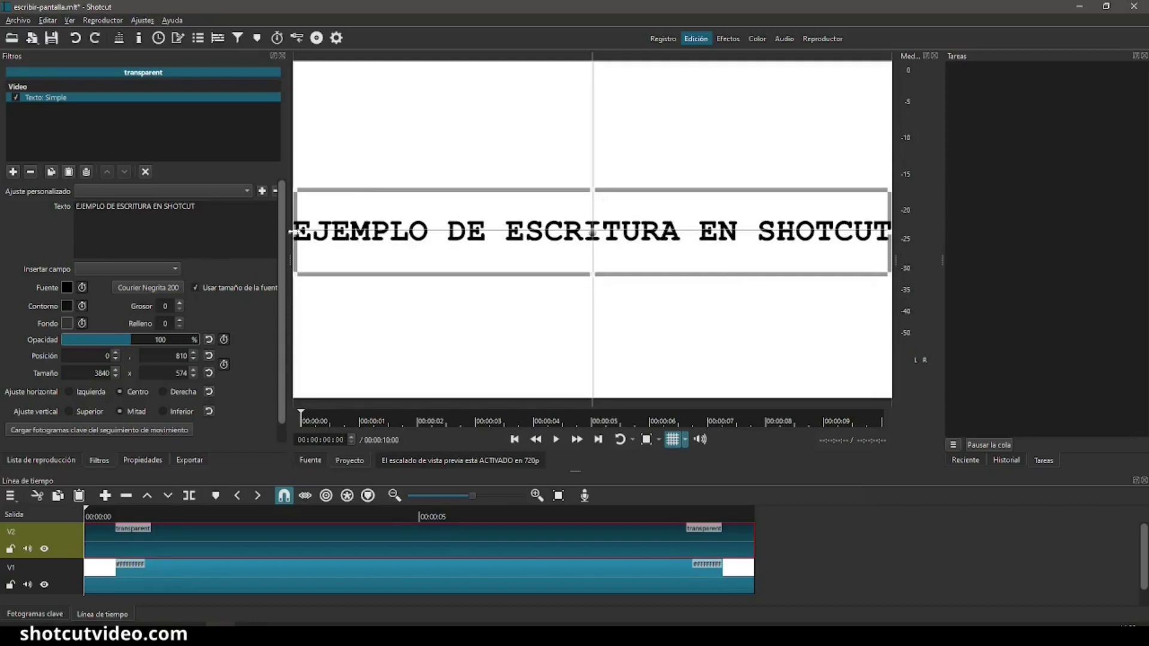
left_click_drag(299, 233, 319, 237)
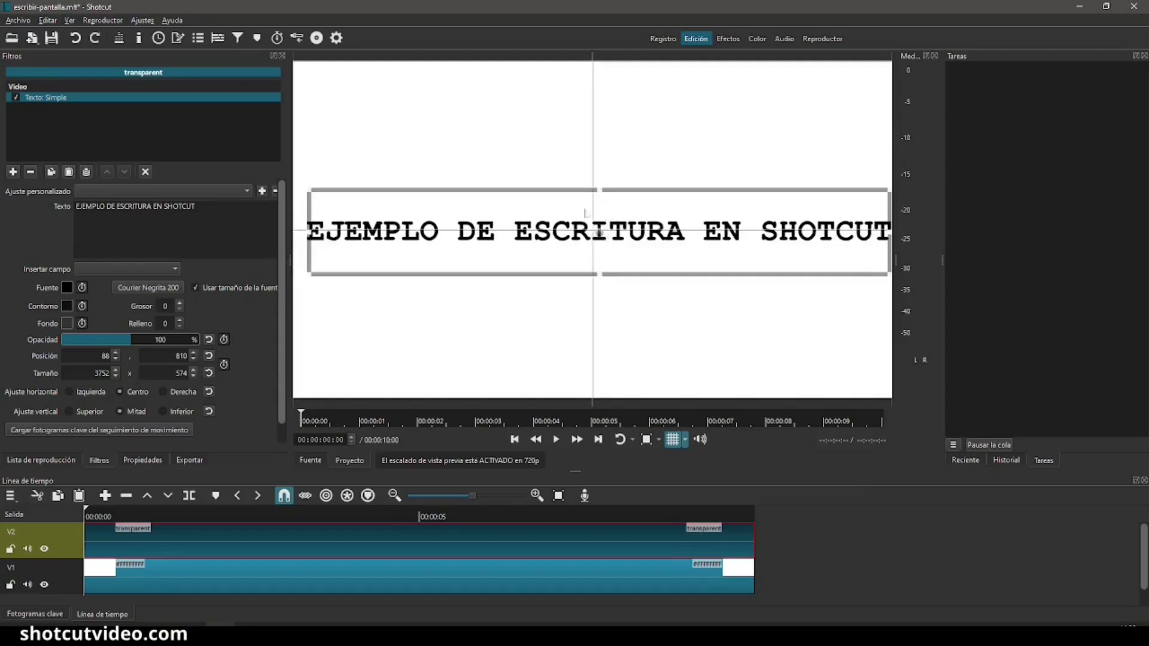
left_click_drag(892, 231, 858, 232)
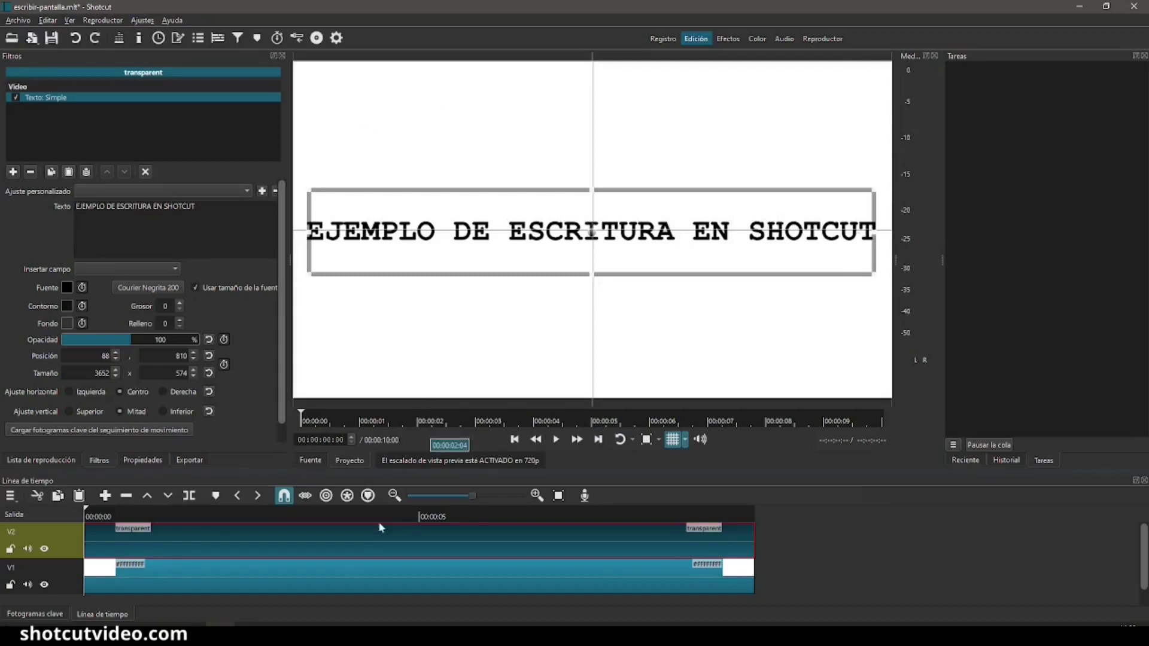
Add the Máscara: Forma simple filter to the text clip and set its operation to Mínimo.
left_click(12, 172)
scroll(110, 244, "down", 10)
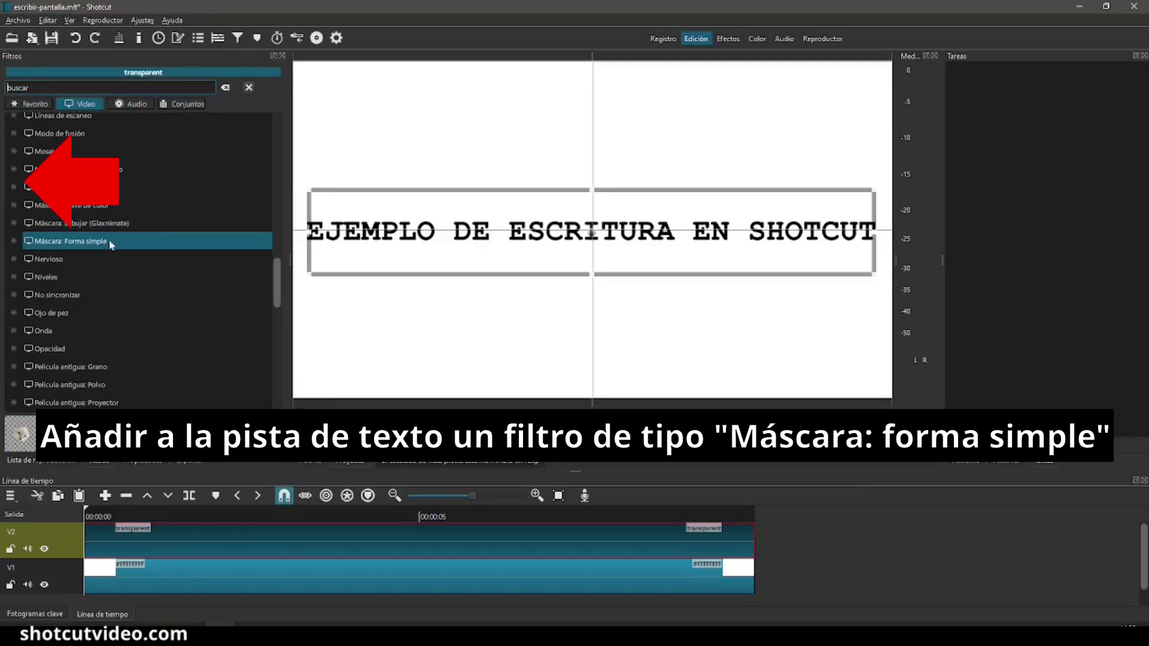
left_click(111, 242)
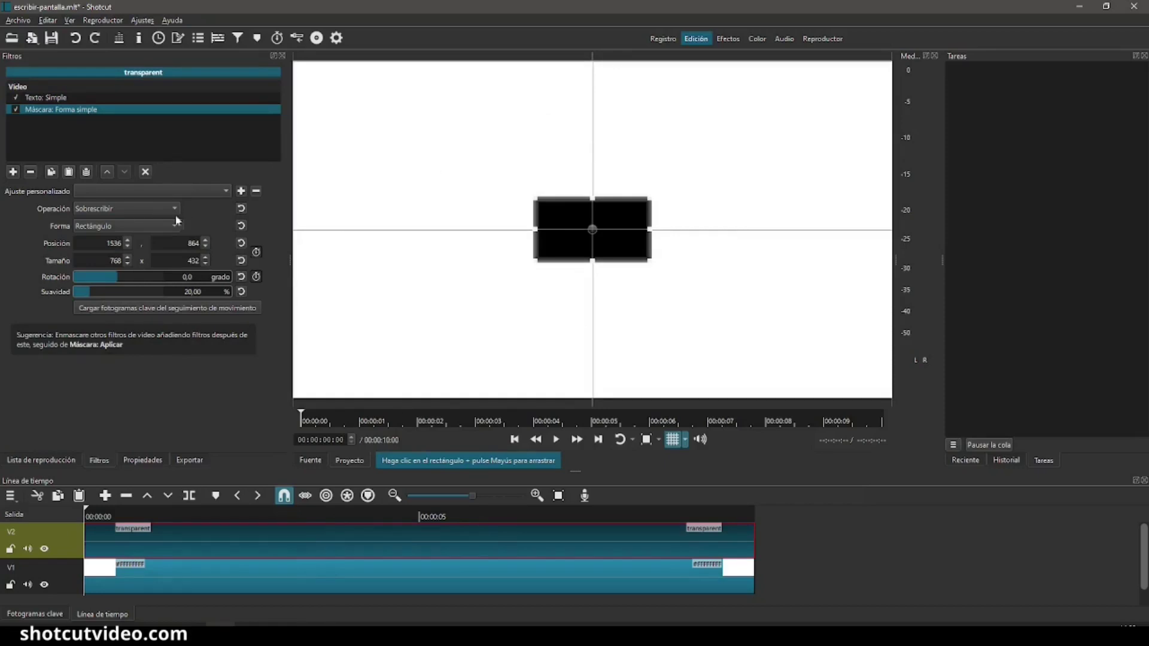
left_click(128, 208)
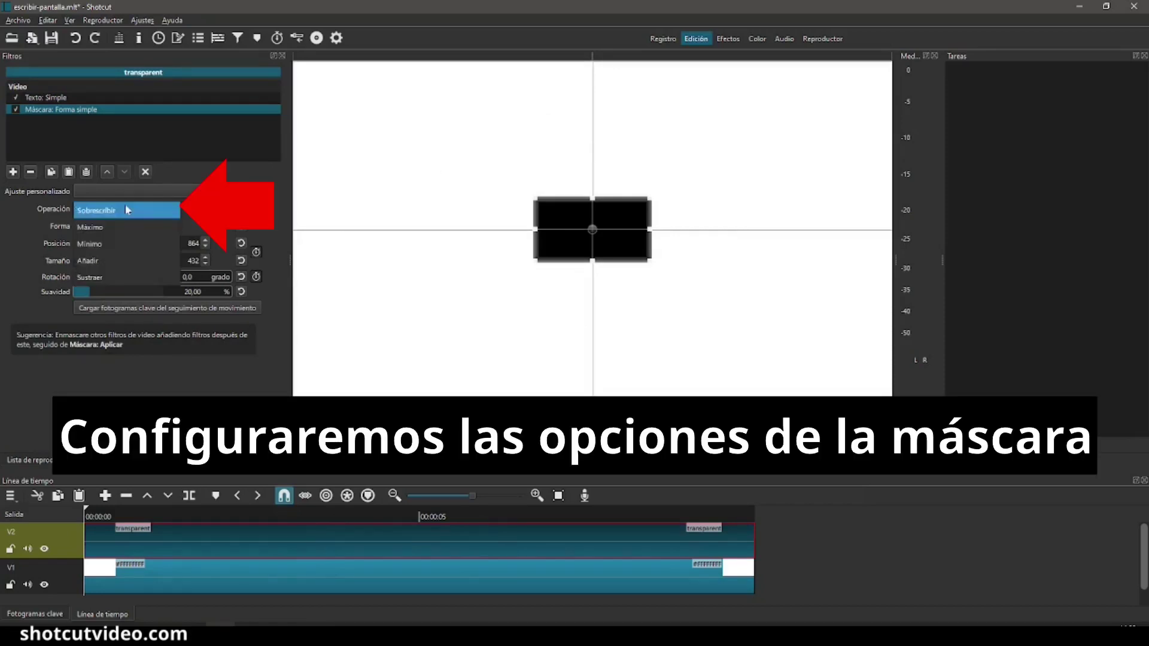
left_click(120, 244)
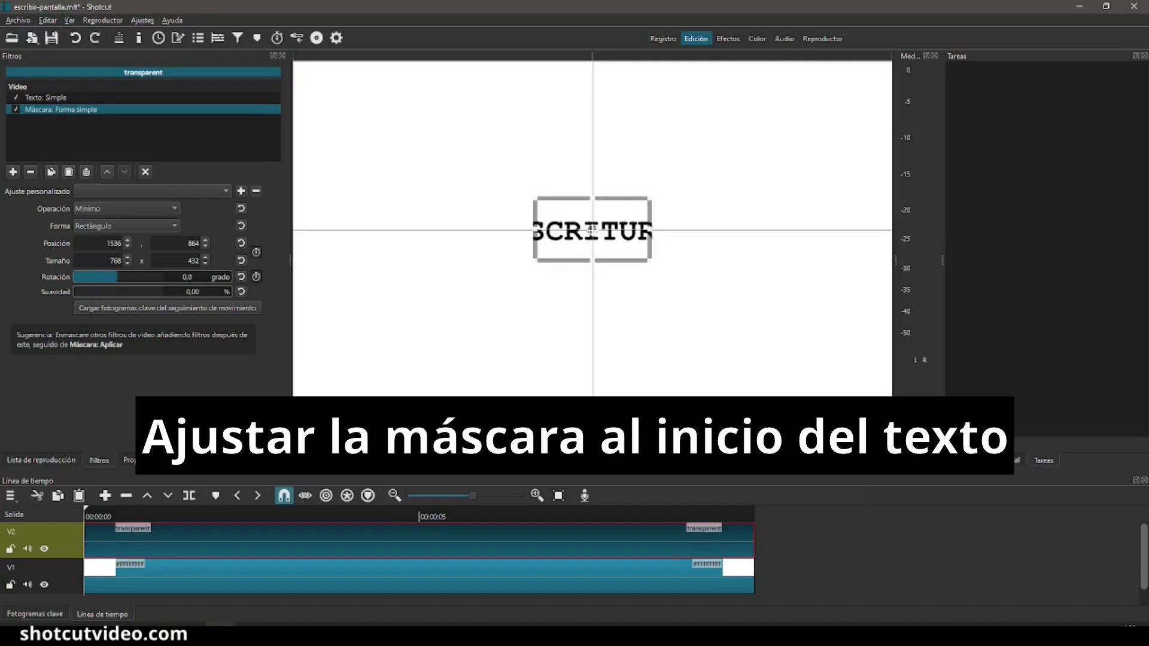
Move the mask to the start of the text at horizontal position 0 and narrow it to about 208 around the first letter.
left_click_drag(583, 236, 340, 238)
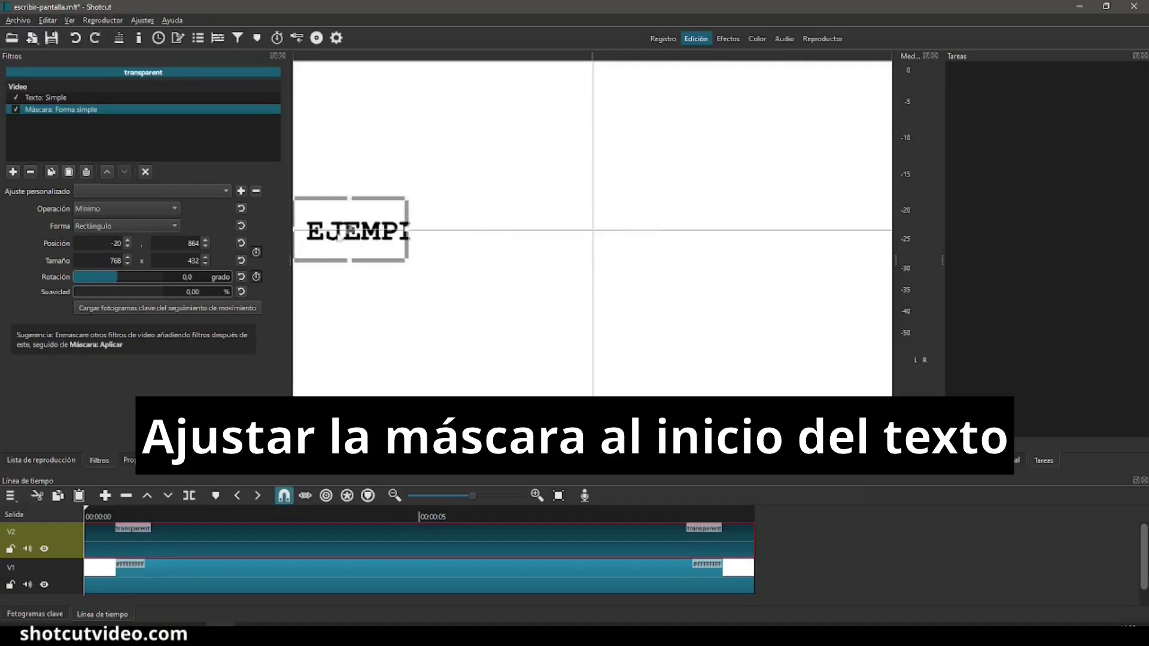
left_click(128, 240)
left_click(128, 241)
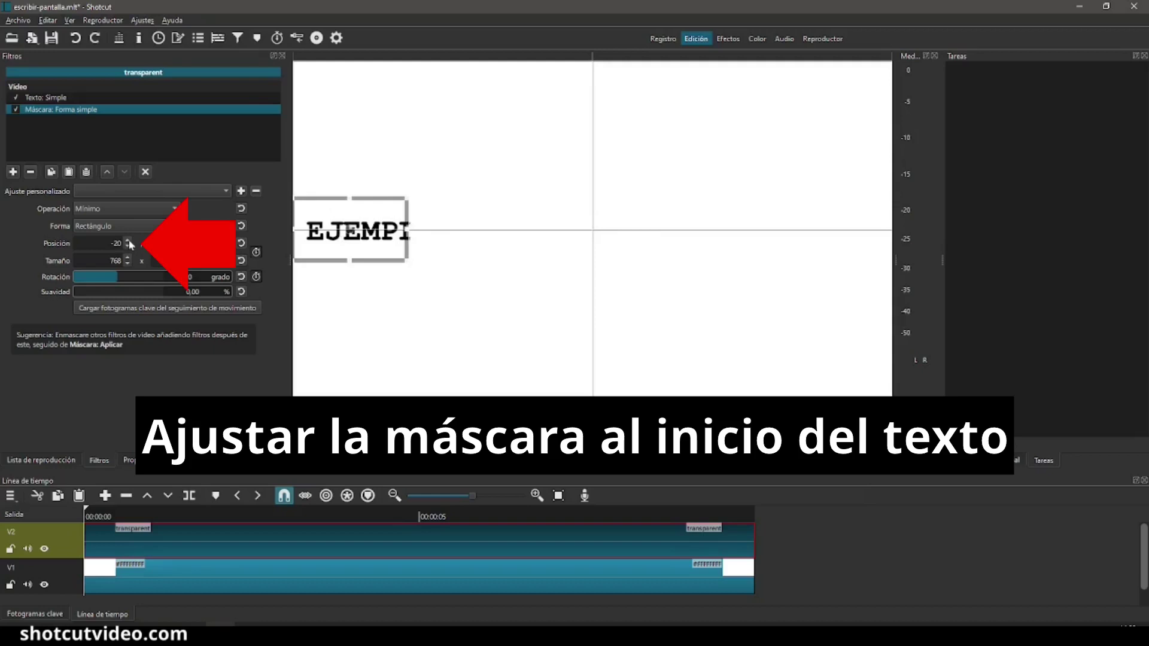
left_click(129, 241)
left_click(129, 241)
left_click(128, 241)
left_click(128, 240)
left_click(128, 241)
left_click(128, 241)
left_click(128, 241)
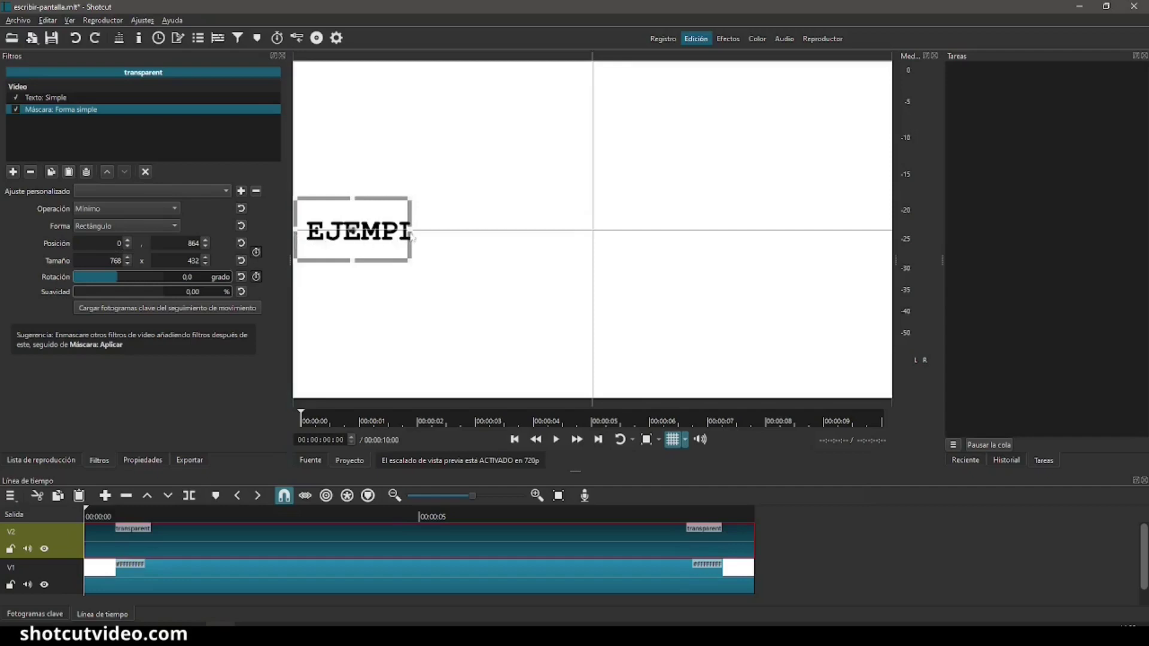
left_click_drag(405, 231, 316, 267)
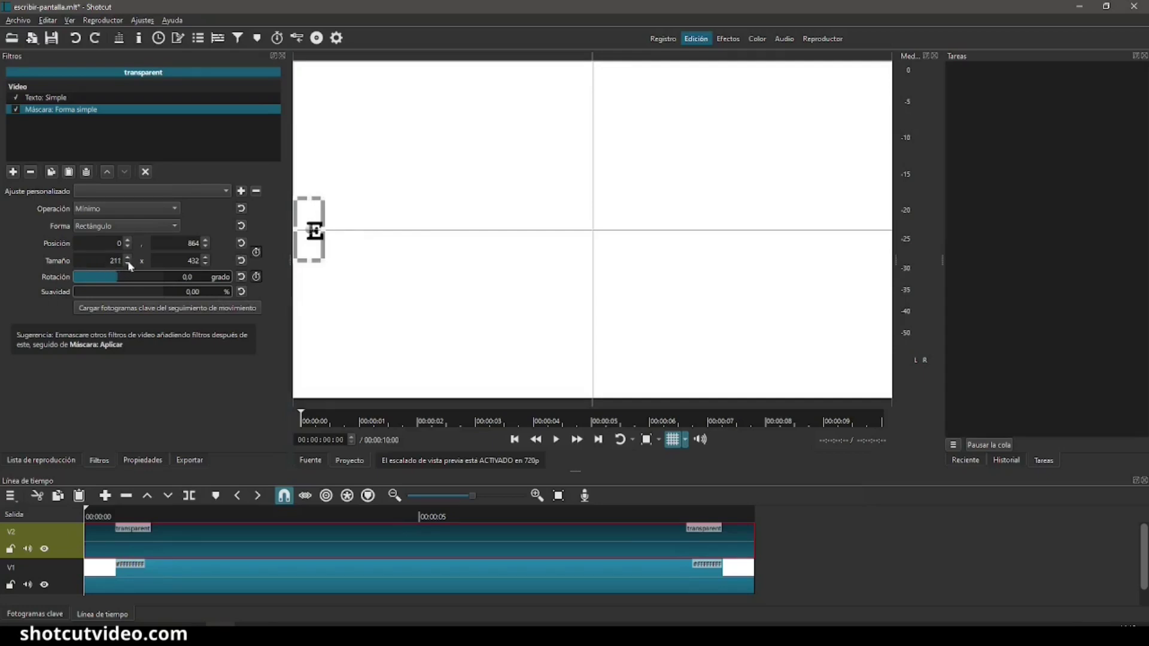
scroll(127, 260, "down", 3)
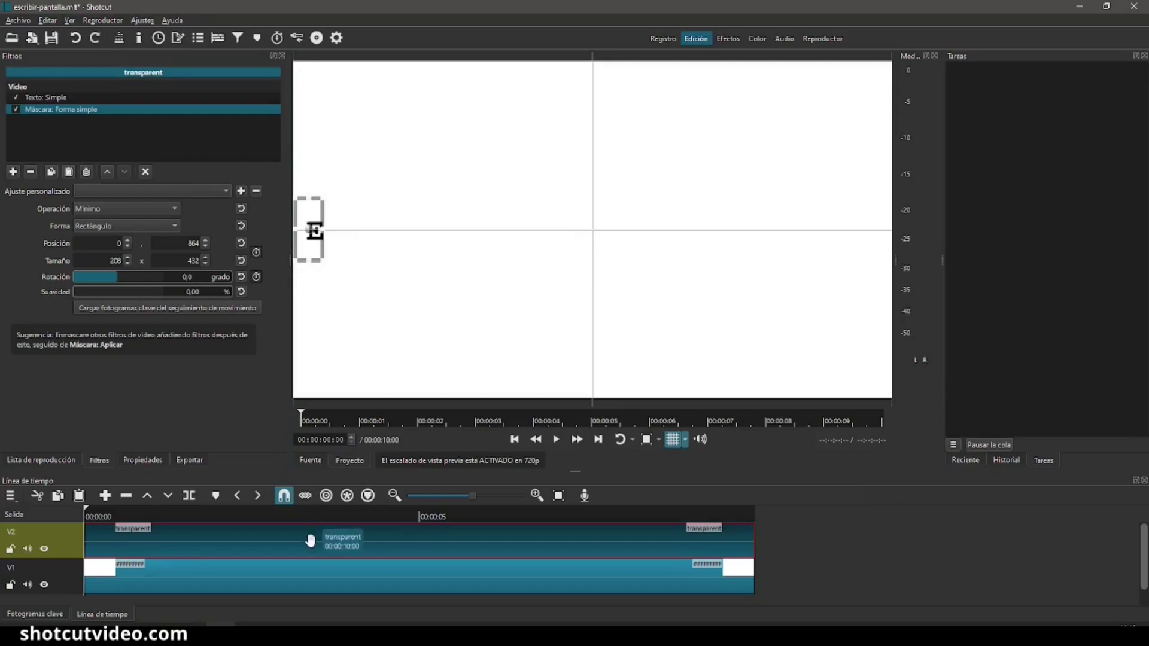
Enable keyframes for the mask's position and size, and add a second keyframe at 00:00:00:14.
left_click(42, 616)
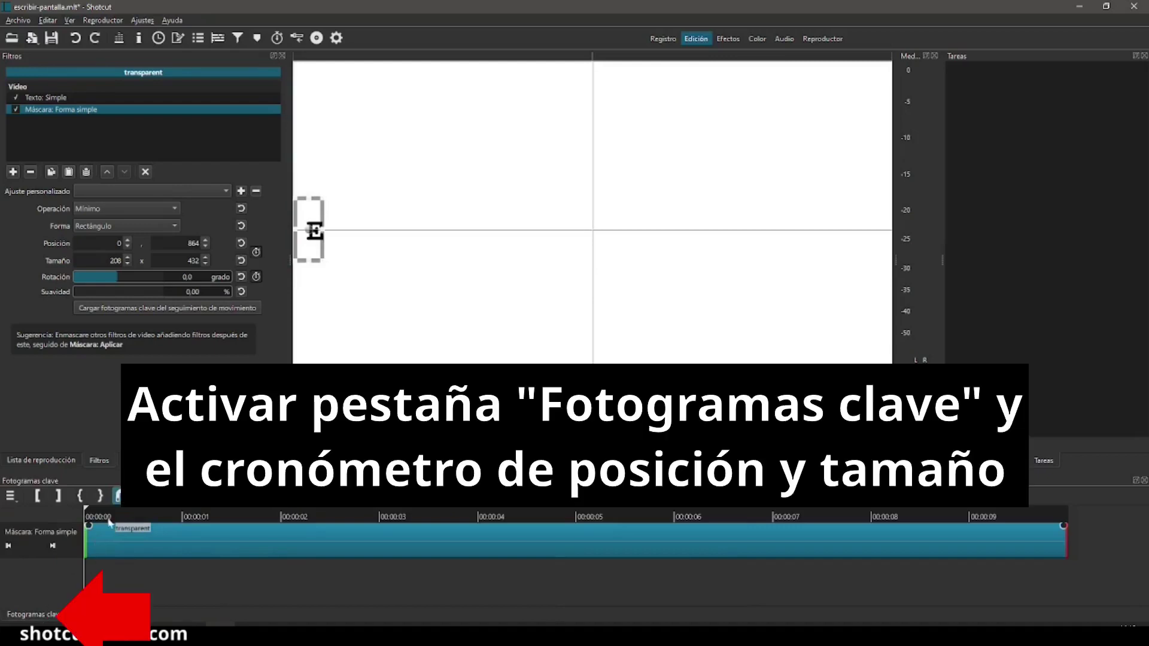
left_click(257, 252)
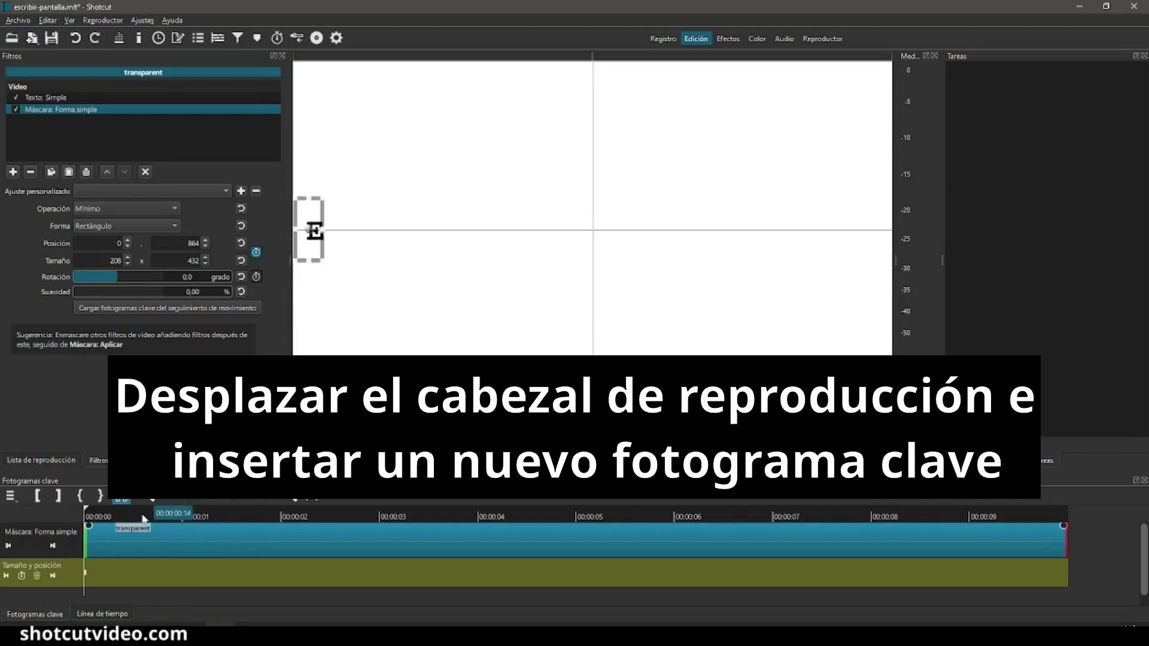
left_click(143, 515)
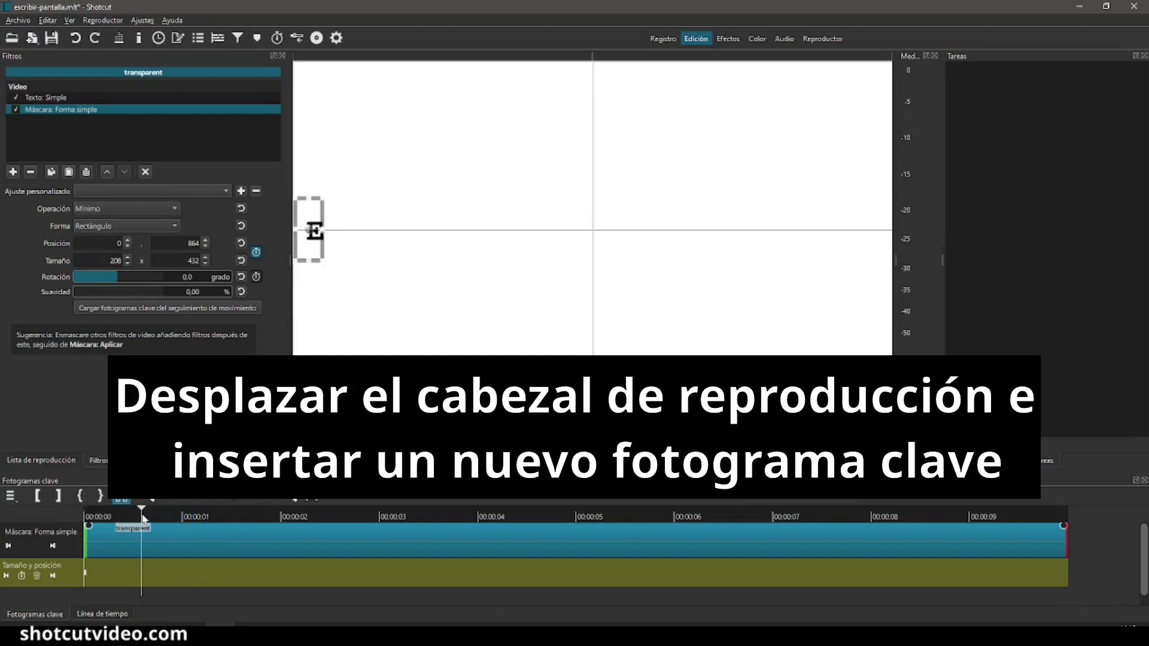
left_click(22, 576)
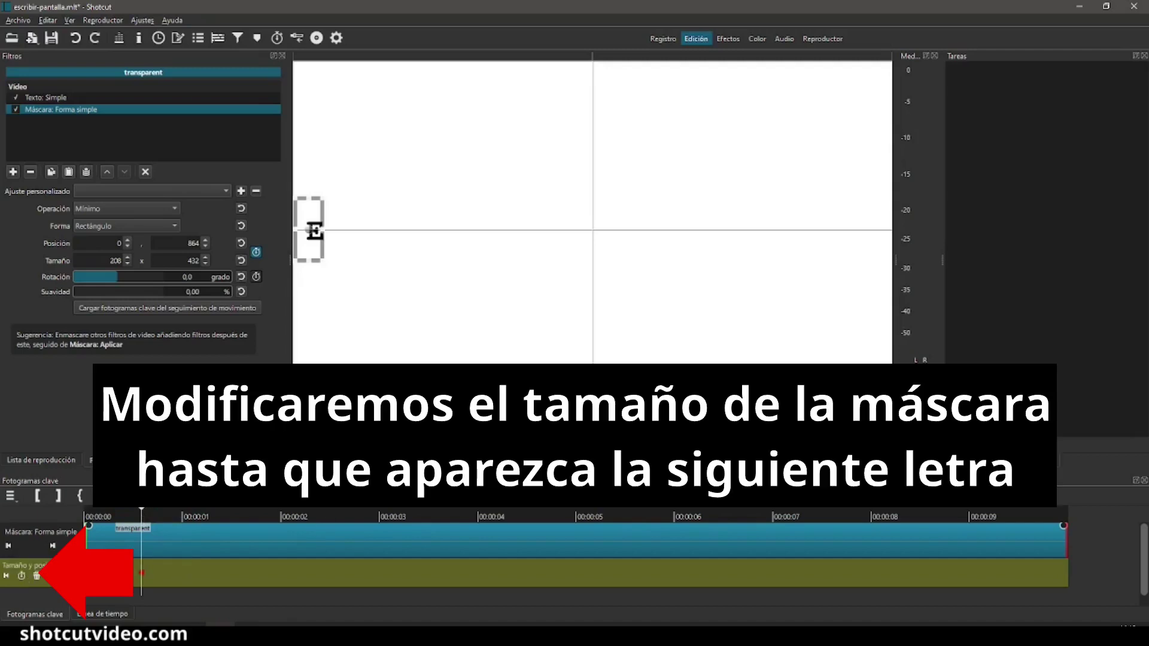
Widen the mask at the 00:00:00:14 keyframe to about 331 so it reveals the second letter, "J".
left_click_drag(333, 232, 352, 233)
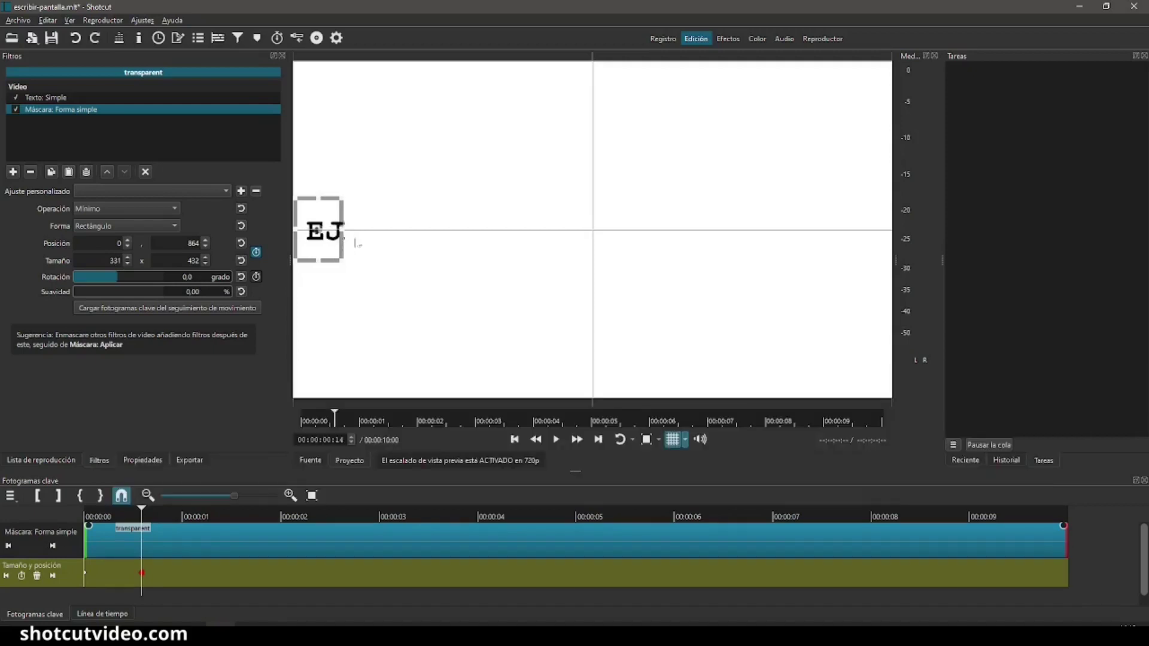
left_click(128, 264)
left_click(127, 264)
left_click(127, 257)
Add further mask size keyframes up to about 2.5 seconds, widening the mask letter by letter along the word "EJEMPLO".
left_click(180, 514)
left_click_drag(344, 230, 443, 233)
left_click(223, 514)
left_click(264, 513)
left_click(313, 515)
left_click(334, 515)
left_click(314, 573)
left_click(334, 573)
Keyframe the mask just before and just after 3 seconds, widening it past "EJEMPLO" and to about 1163 to reveal the "D".
left_click(372, 515)
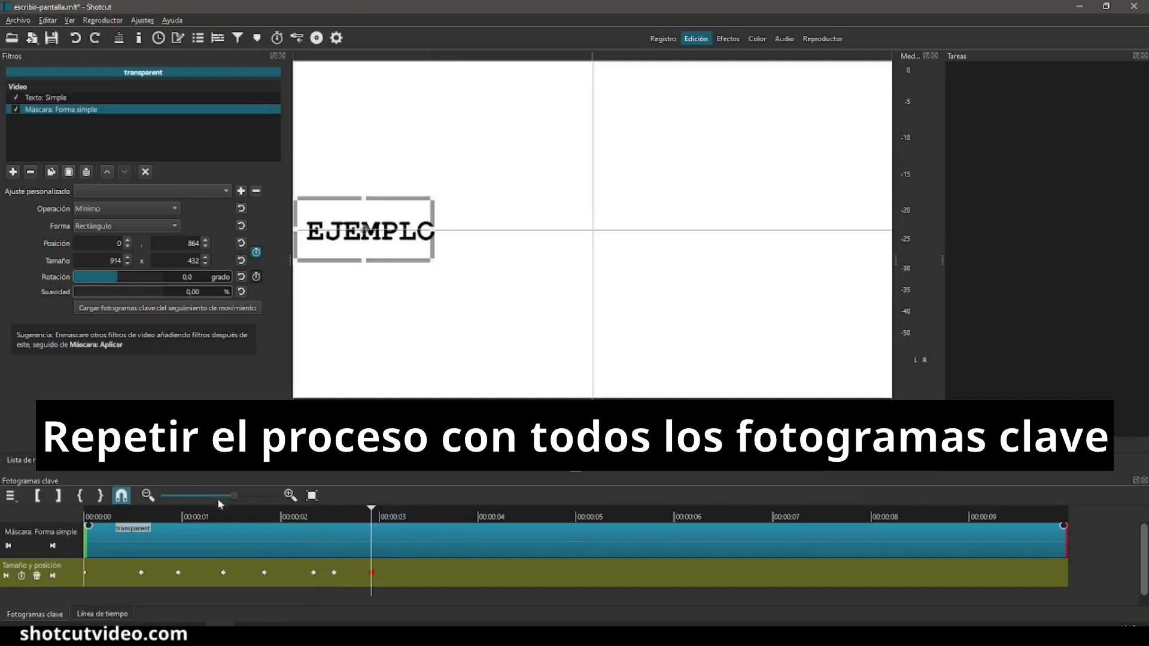
left_click_drag(444, 236, 460, 236)
left_click(405, 518)
left_click_drag(453, 237, 482, 236)
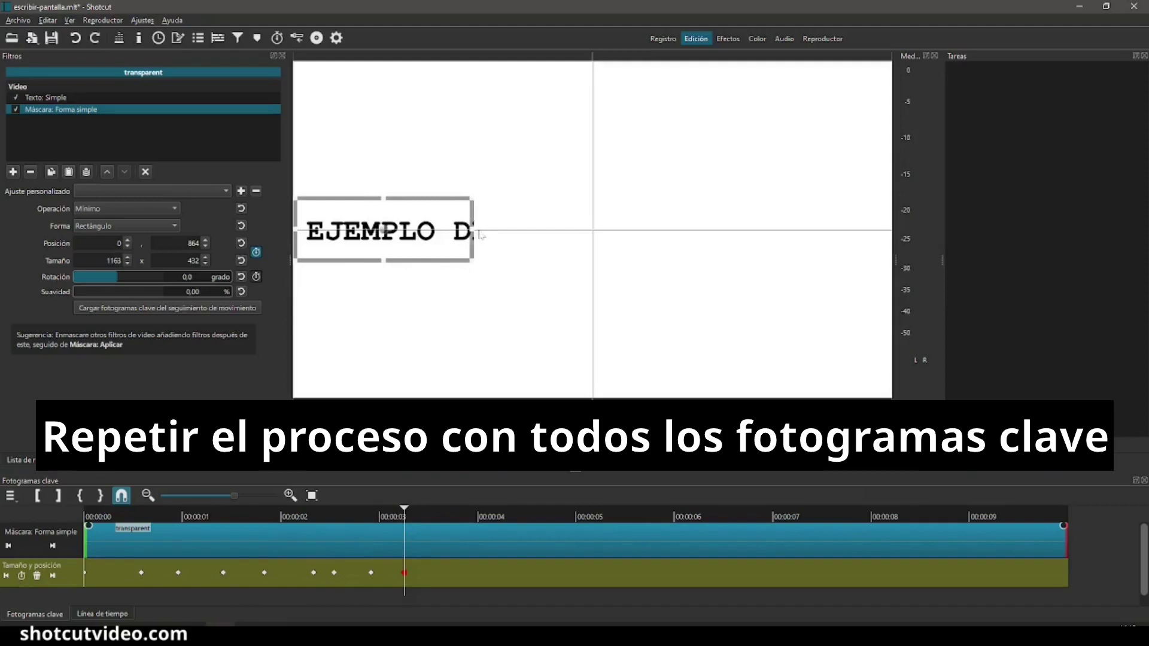
Fine-tune the mask width at the "D" keyframe just after 3 seconds to about 1149, inspecting the letter's edge at higher preview zoom.
left_click(129, 263)
left_click(658, 440)
left_click(666, 528)
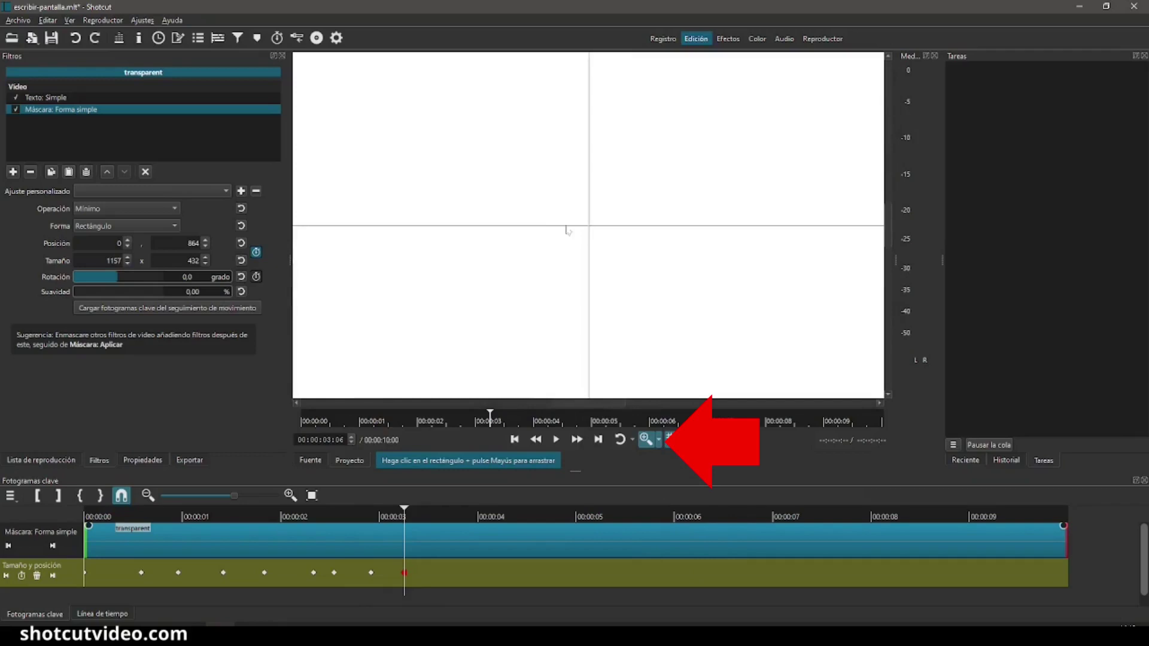
left_click_drag(554, 403, 513, 409)
scroll(129, 266, "down", 5)
scroll(129, 266, "down", 3)
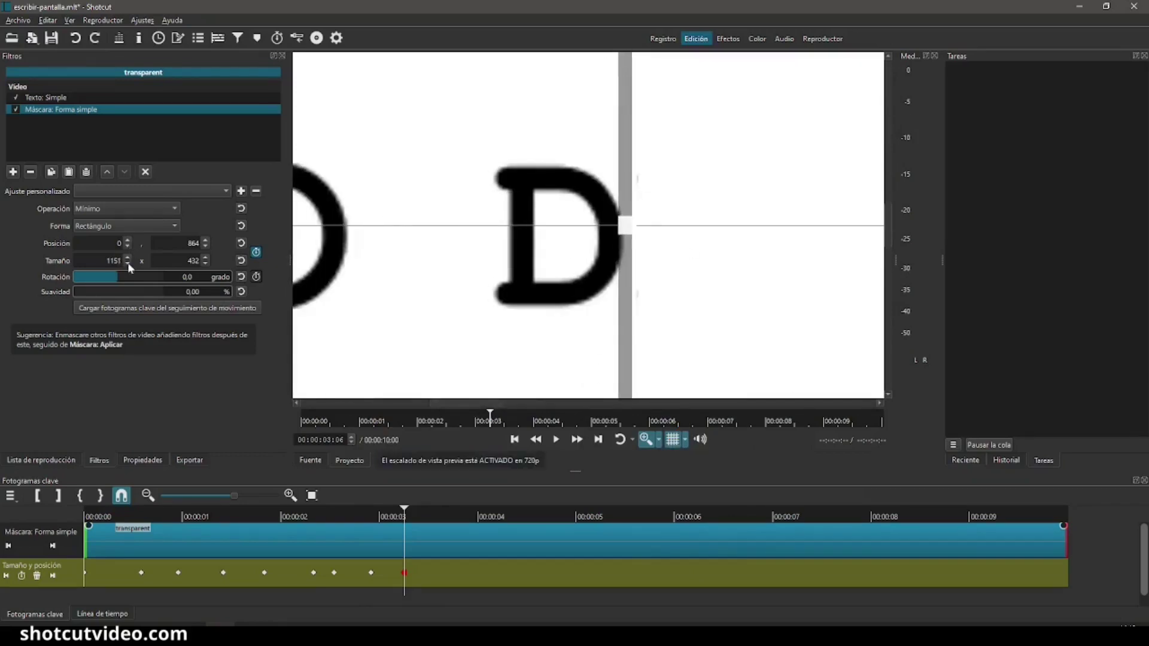
left_click(647, 439)
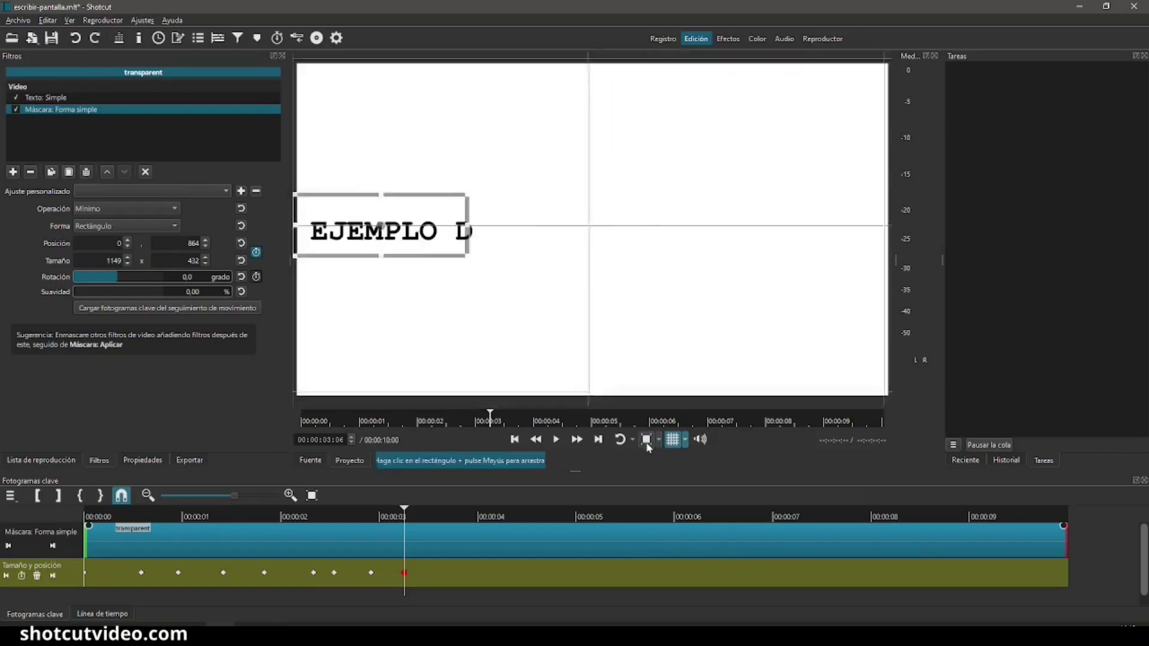
Add mask size keyframes from about 3.5 to 5.6 seconds, widening the mask letter by letter through "DE ESCRIT".
left_click(429, 520)
left_click_drag(488, 230, 876, 233)
left_click(498, 519)
left_click(527, 518)
left_click(552, 518)
left_click(580, 519)
left_click(601, 519)
scroll(128, 264, "down", 5)
left_click(633, 519)
left_click(129, 262)
Add mask size keyframes up to about 6.6 seconds, widening the mask letter by letter to the end of "ESCRITURA" and its following space.
left_click(654, 518)
left_click(22, 576)
left_click(679, 520)
left_click(21, 576)
left_click(128, 259)
left_click(128, 259)
left_click(712, 518)
left_click(22, 576)
left_click(731, 519)
Keyframe the mask up to 00:00:09:01, widening it letter by letter along "EN SHOTCUT" to a final width of 3752.
left_click(760, 519)
left_click(781, 519)
left_click(806, 519)
left_click(831, 518)
left_click(851, 518)
left_click(876, 515)
left_click(904, 515)
left_click(933, 515)
left_click(954, 516)
left_click(976, 516)
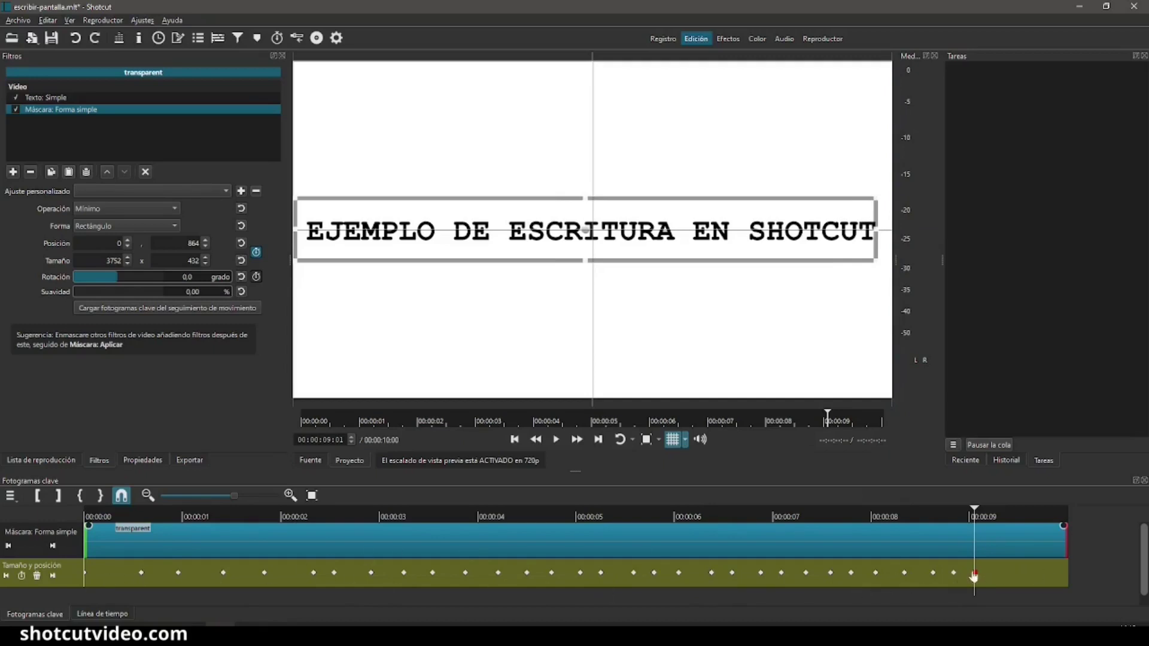
Move the last mask keyframe to the clip's end and spread the preceding ones more evenly from about 7.3 seconds onward.
mouse_move(976, 579)
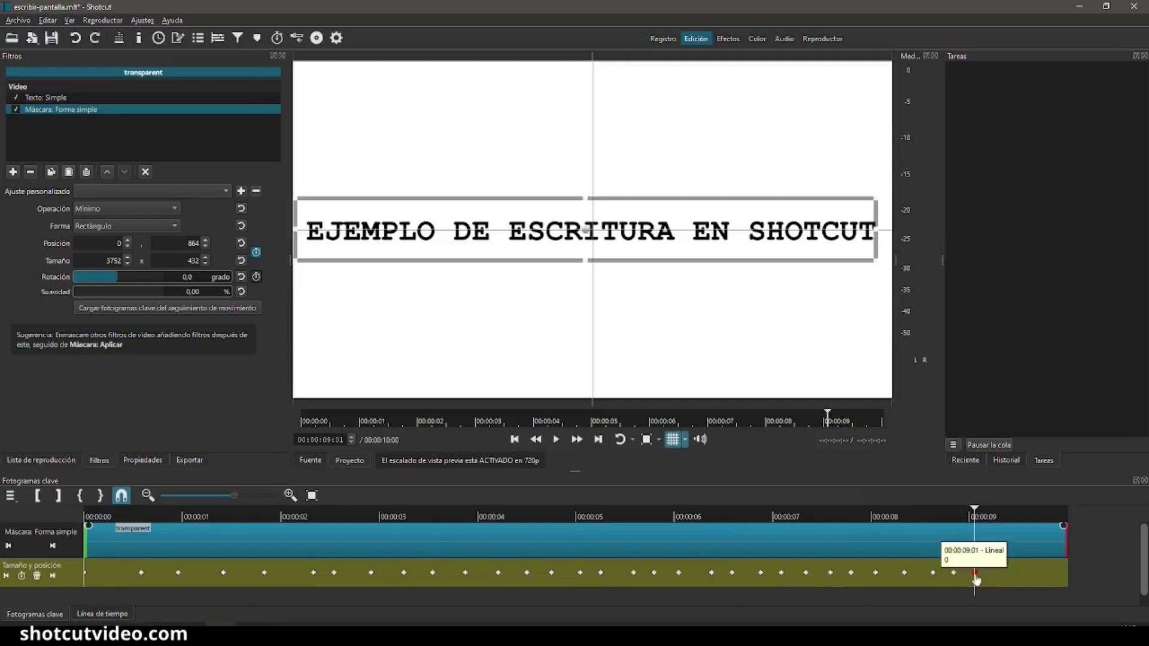
left_click_drag(1016, 574, 1065, 580)
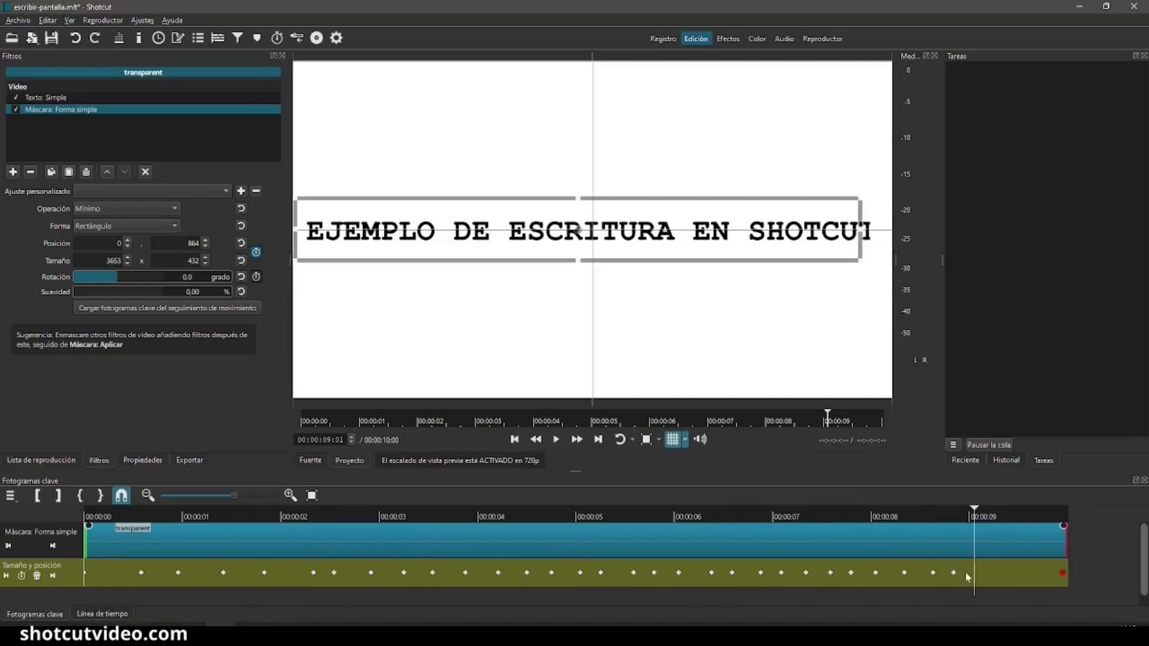
left_click_drag(1010, 572, 1029, 576)
left_click_drag(933, 573, 995, 576)
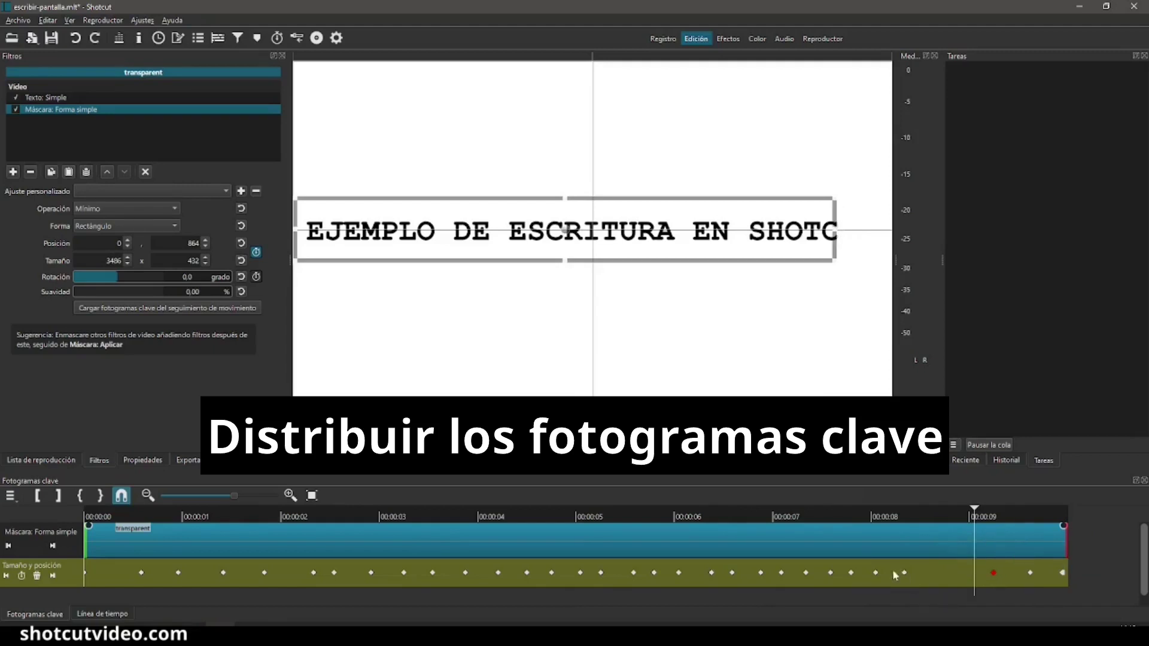
left_click_drag(903, 575, 829, 576)
left_click_drag(927, 574, 916, 574)
left_click_drag(781, 574, 802, 573)
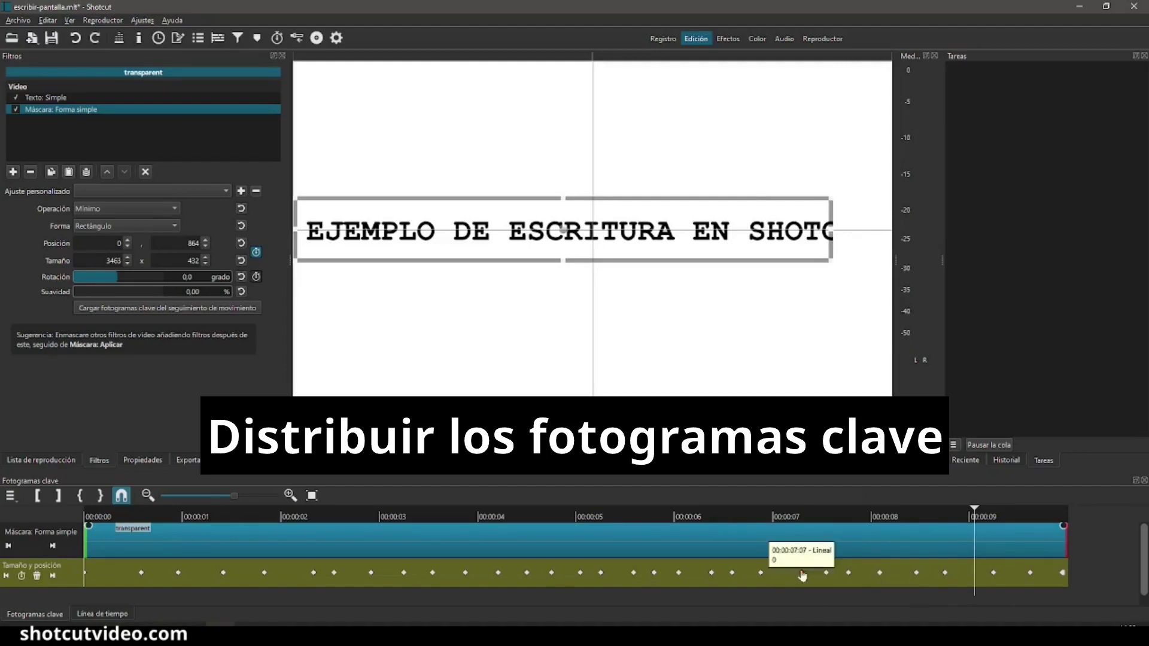
Return to the timeline, play the animation from the start to review the reveal, and go back to the beginning.
left_click(102, 615)
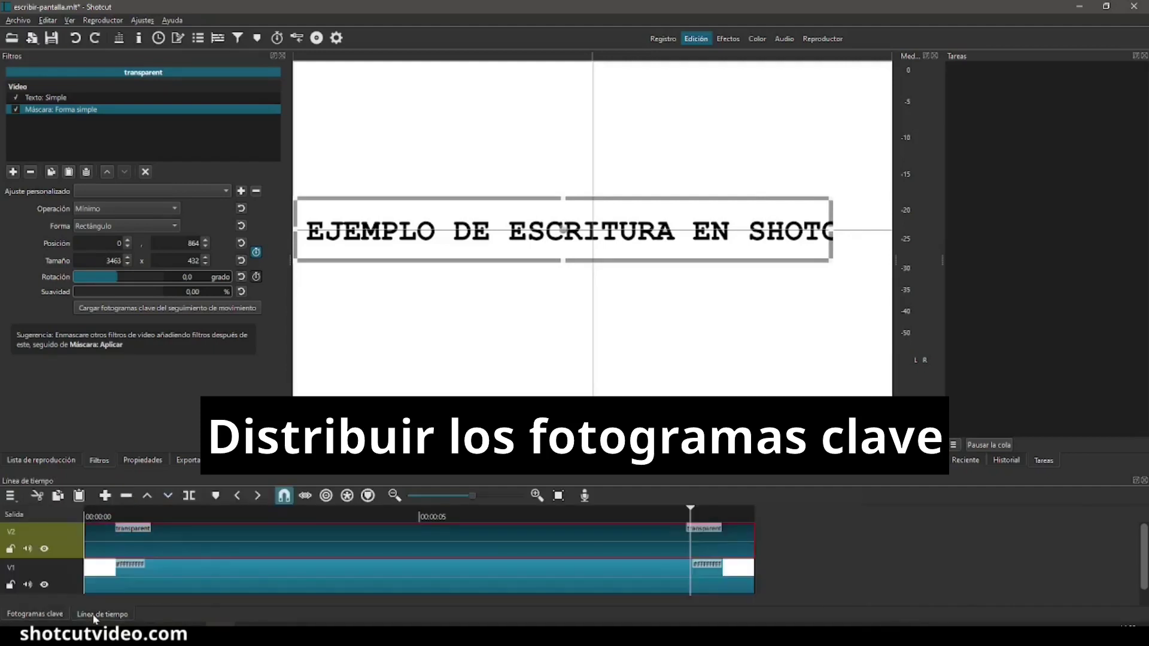
left_click(197, 573)
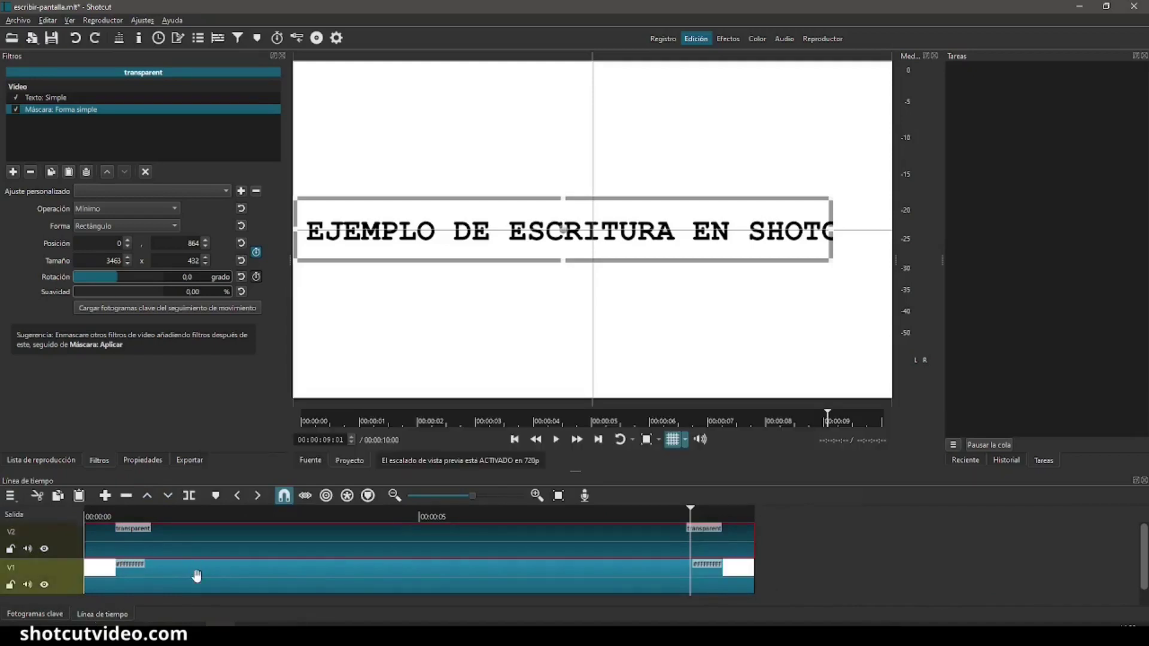
left_click(197, 575)
left_click(516, 439)
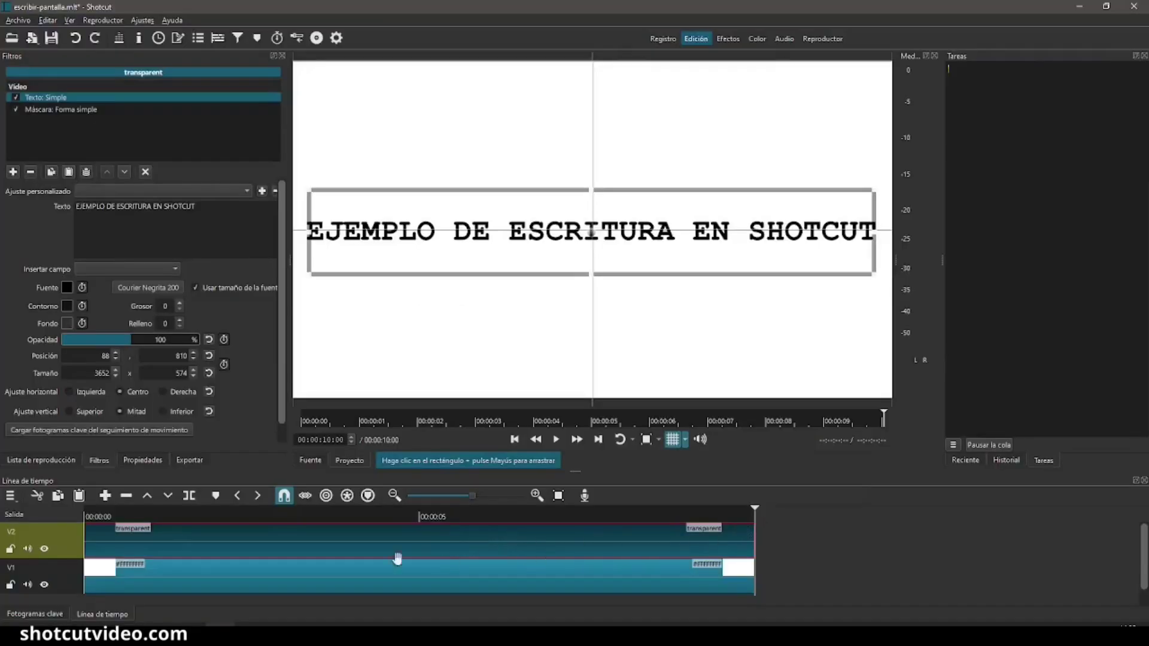
left_click(514, 439)
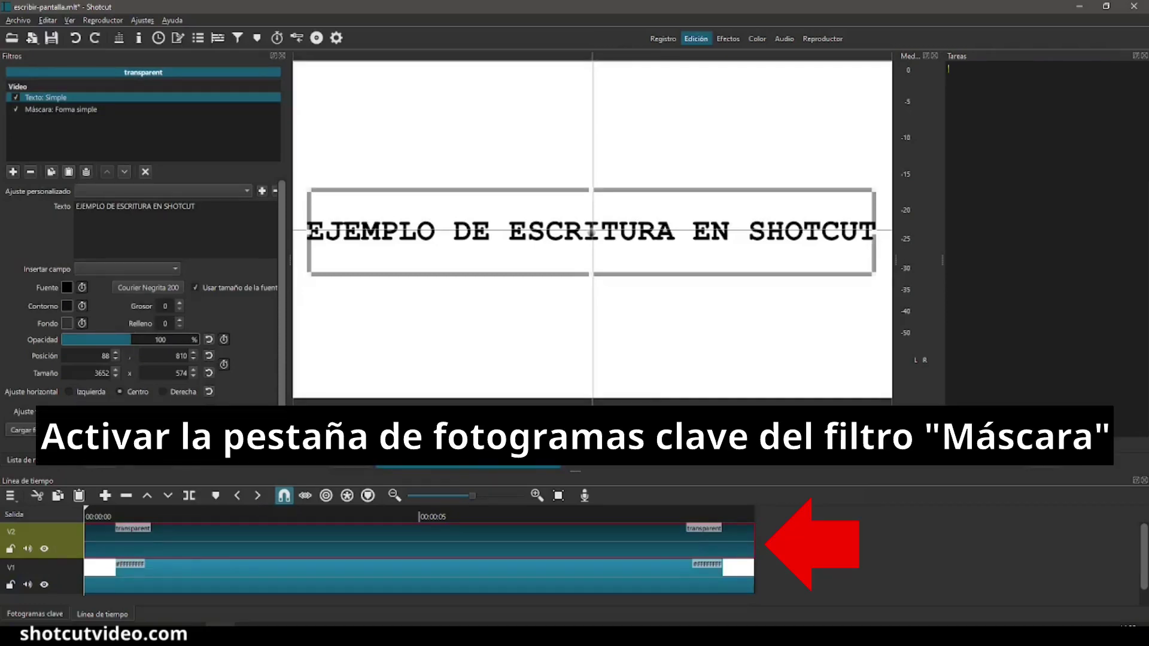
Open the simple shape mask's keyframes and set the first keyframe's transition to the next one to Hold (Sostenido).
left_click(59, 111)
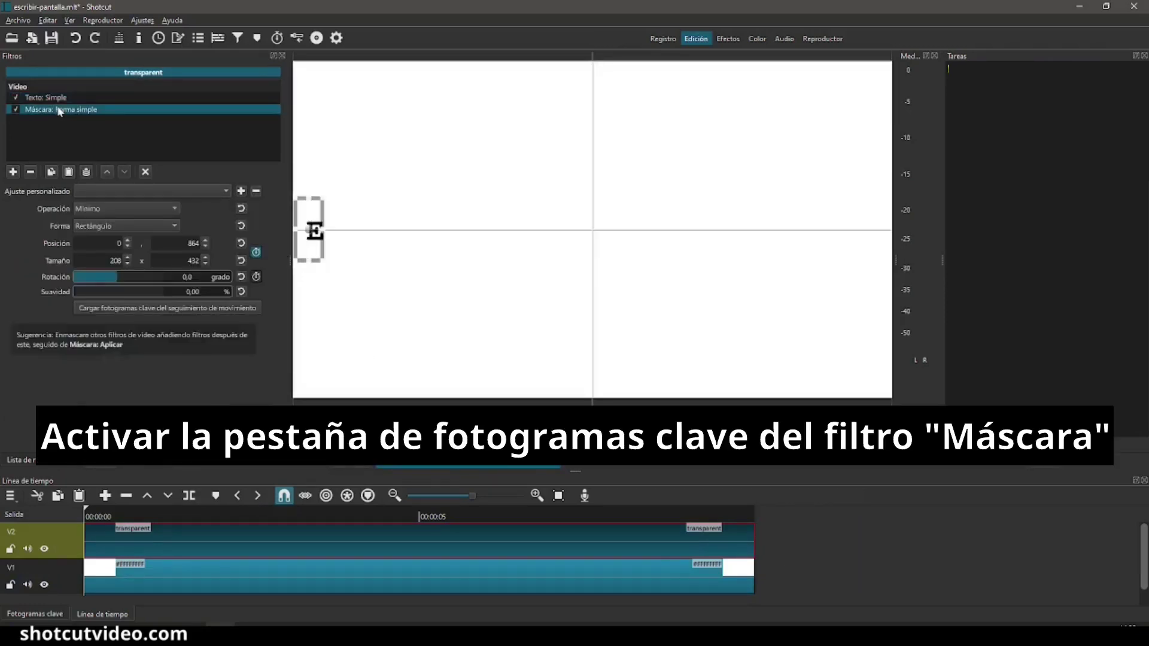
left_click(46, 615)
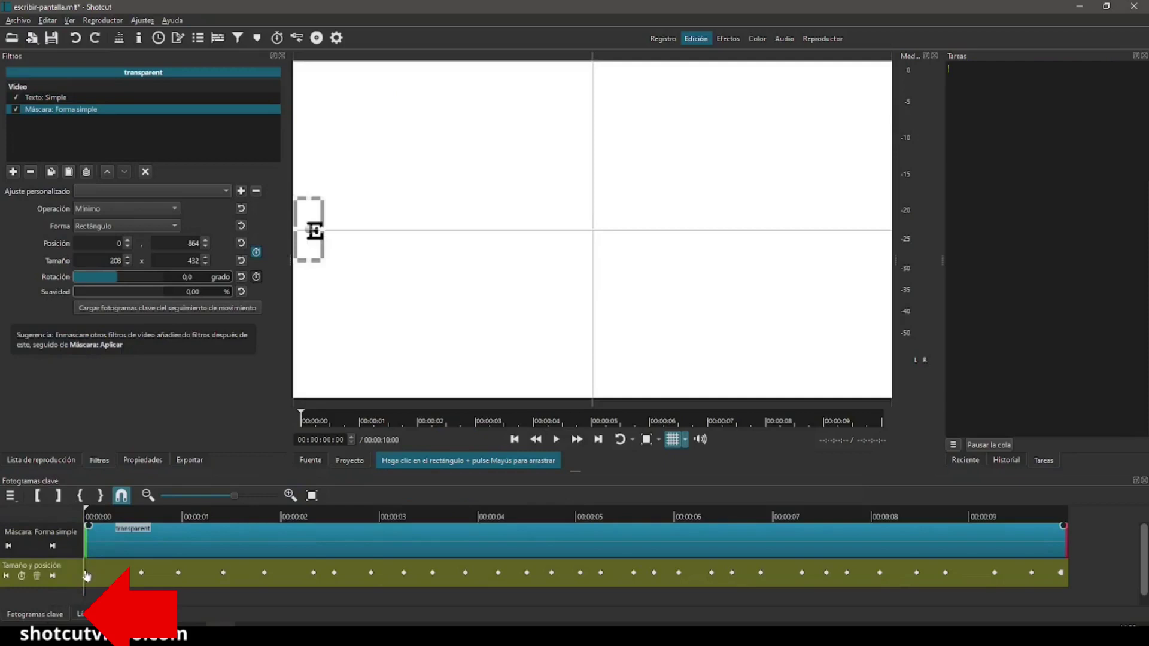
left_click(85, 573)
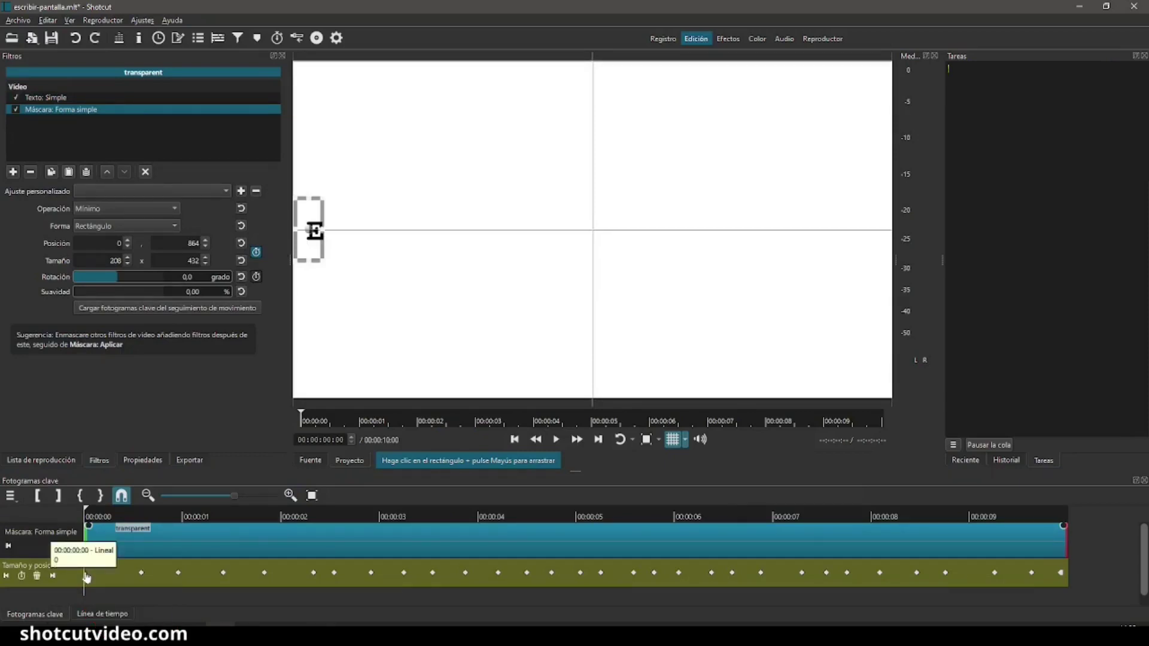
left_click(86, 576)
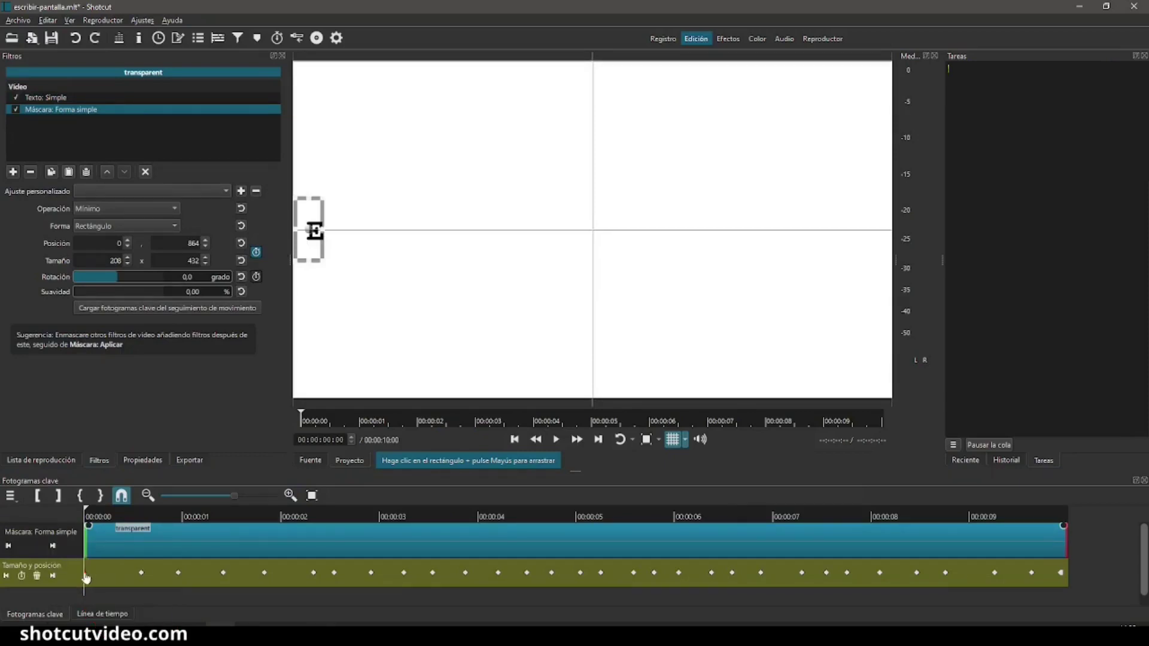
mouse_move(87, 577)
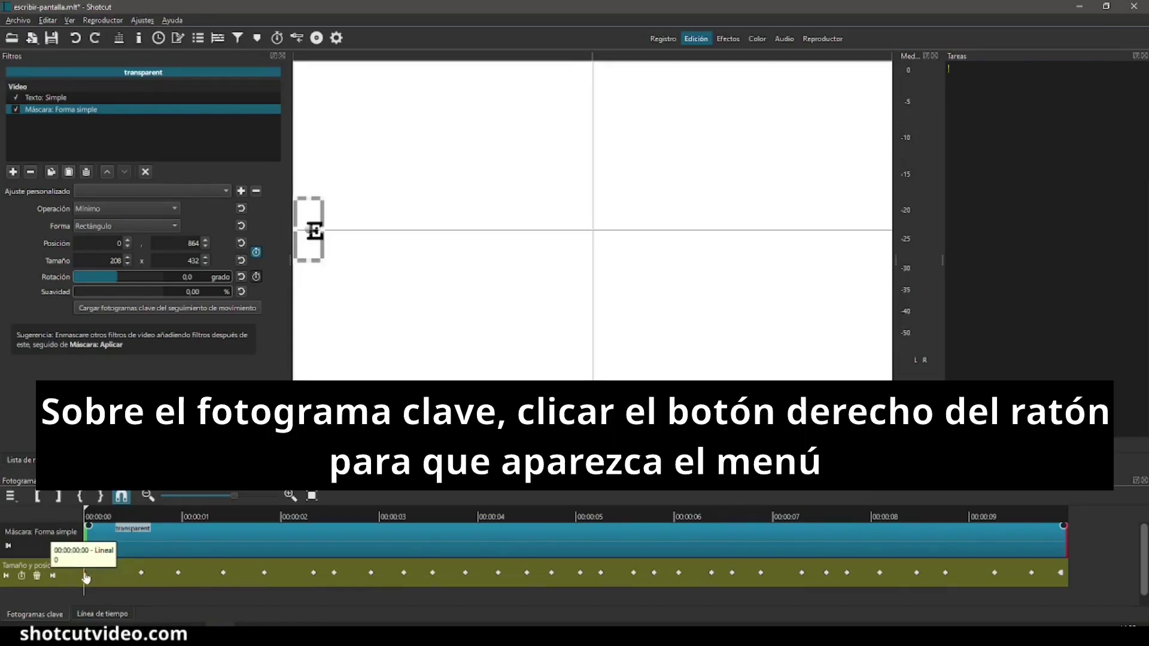
right_click(86, 577)
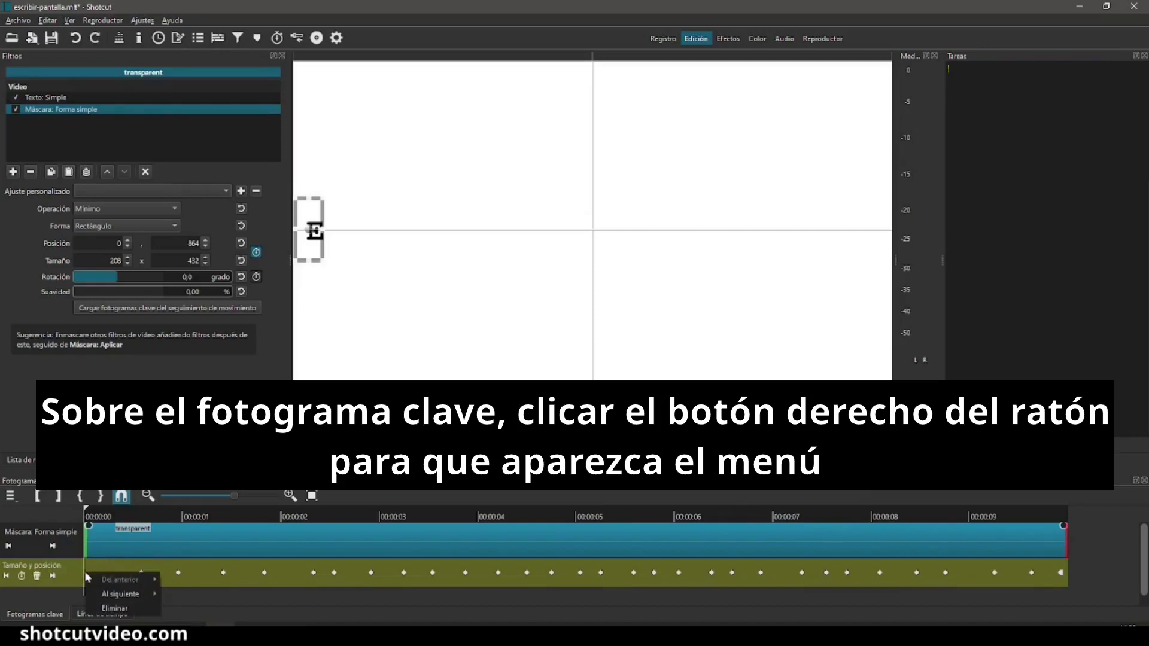
mouse_move(116, 599)
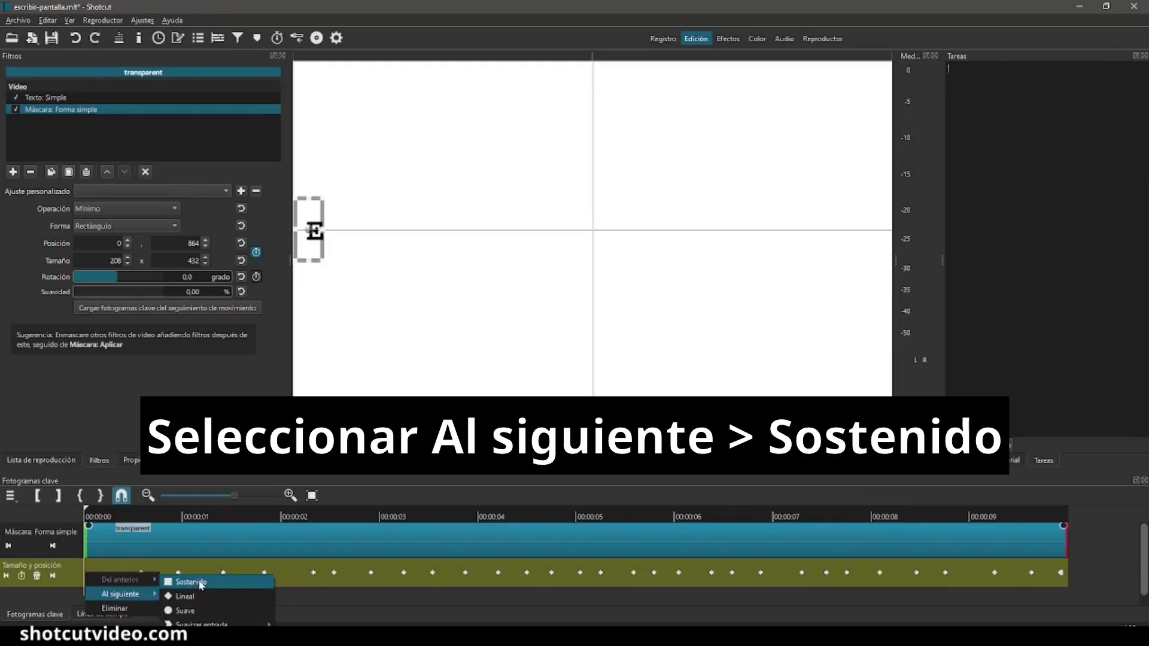
left_click(201, 585)
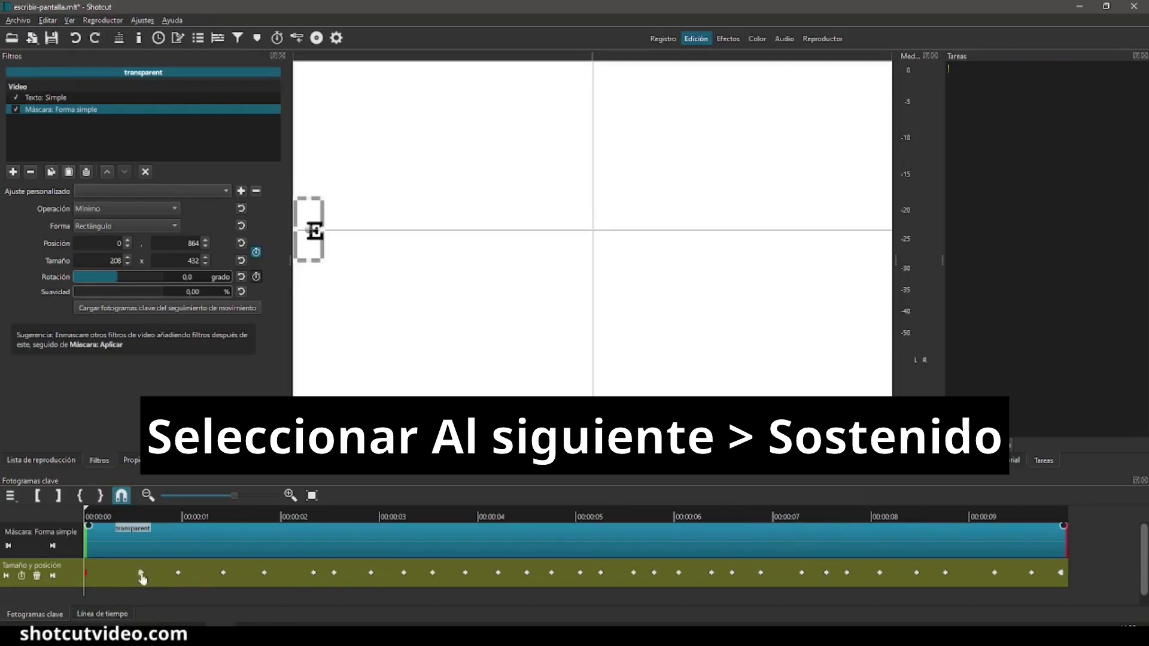
Set the transition to the next keyframe to Hold (Sostenido) for the second keyframe, at 00:00:00:14, and the third.
left_click(142, 573)
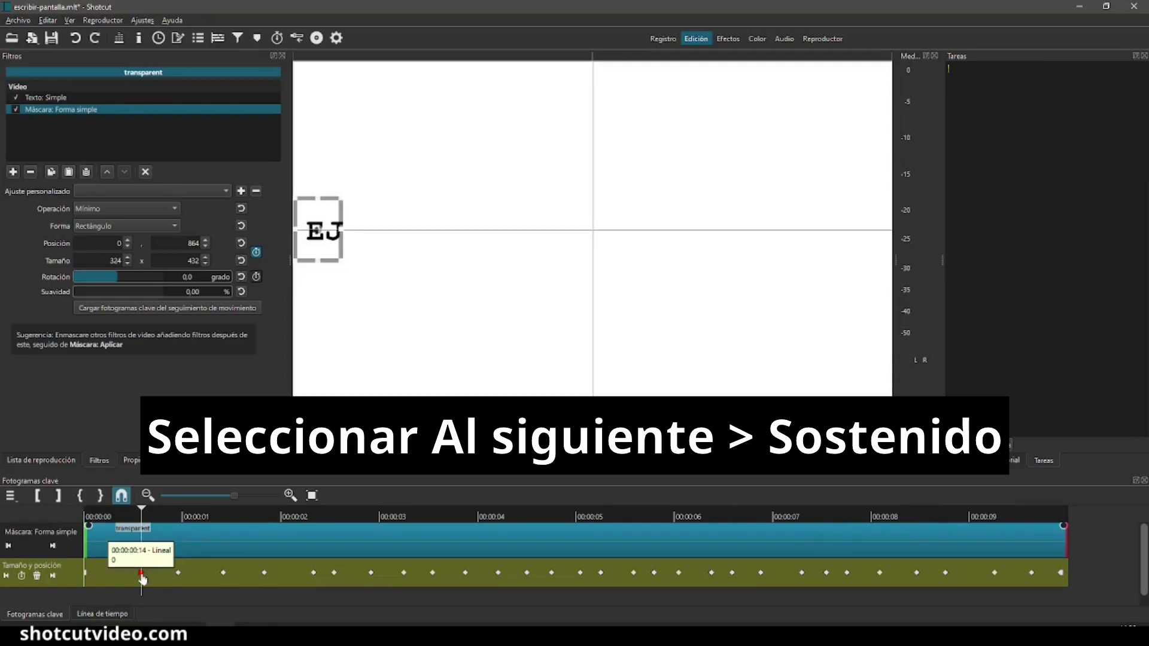
right_click(142, 575)
mouse_move(183, 598)
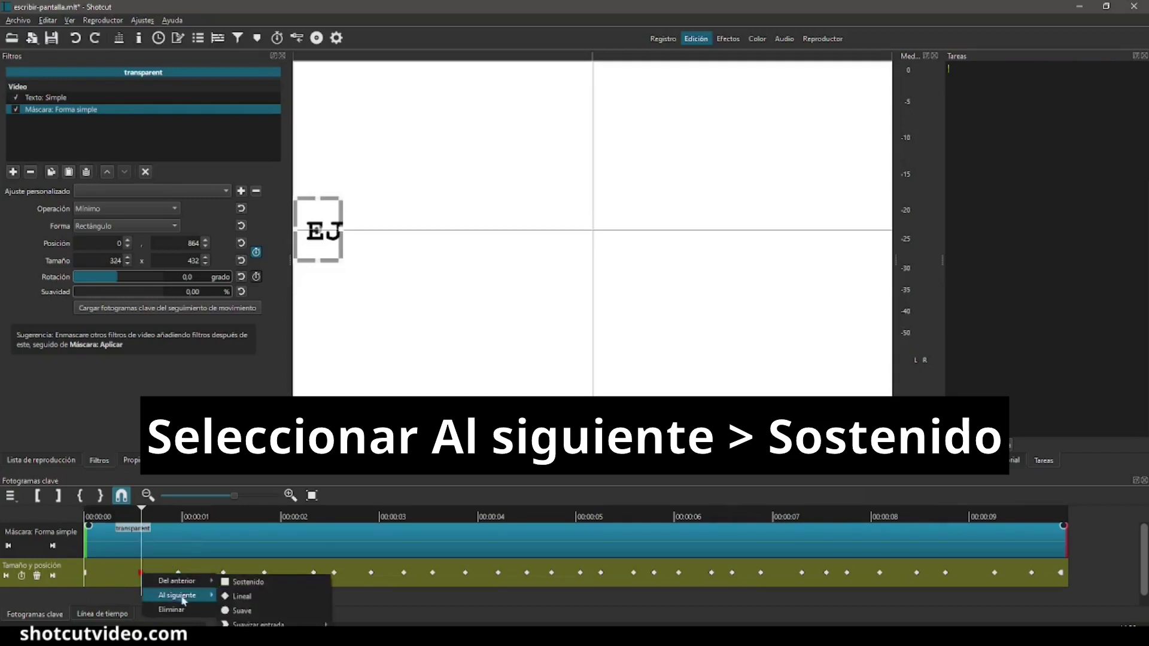
left_click(248, 582)
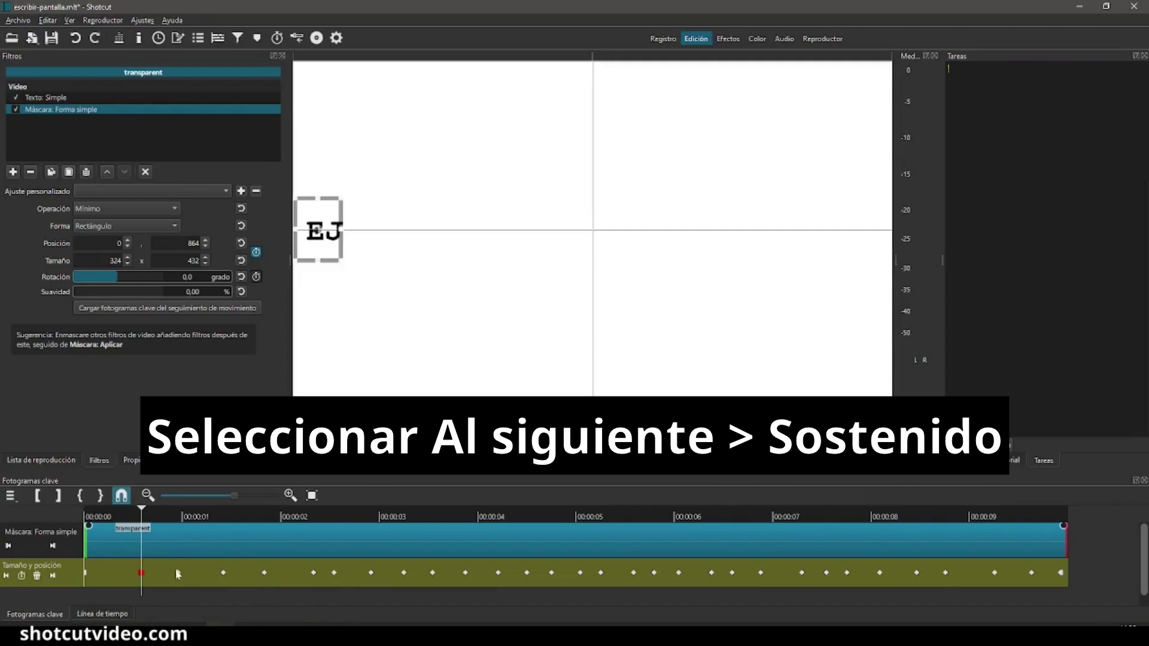
left_click(178, 573)
right_click(178, 573)
mouse_move(212, 592)
left_click(295, 586)
Apply Hold (Sostenido) toward the next keyframe to the fourth, fifth and sixth mask keyframes, up to the "L" of "EJEMPLO".
left_click(223, 573)
right_click(224, 574)
mouse_move(263, 595)
left_click(308, 587)
left_click(264, 573)
right_click(263, 573)
mouse_move(298, 594)
left_click(369, 582)
left_click(313, 573)
right_click(313, 574)
mouse_move(347, 593)
left_click(417, 582)
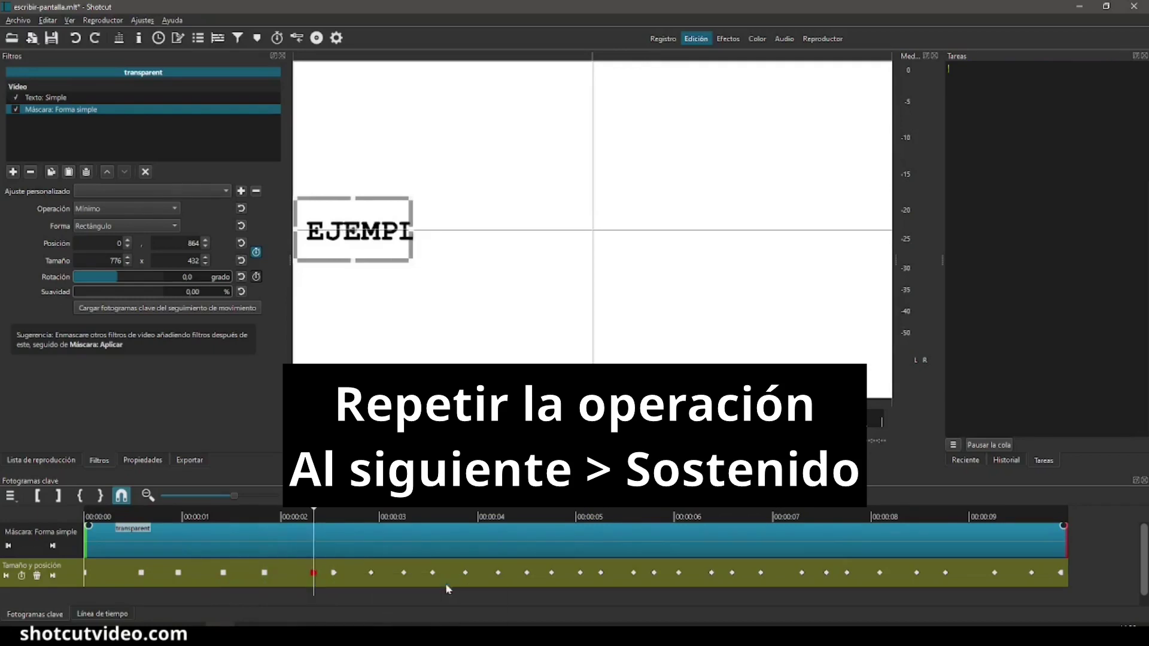
Apply Hold (Sostenido) toward the next keyframe to the mask keyframes from about 2.5 seconds through 00:00:03:13.
left_click(334, 573)
right_click(334, 574)
left_click(438, 581)
left_click(371, 573)
right_click(371, 573)
mouse_move(405, 594)
left_click(476, 582)
left_click(404, 573)
right_click(404, 574)
mouse_move(441, 594)
left_click(509, 581)
left_click(432, 573)
right_click(432, 573)
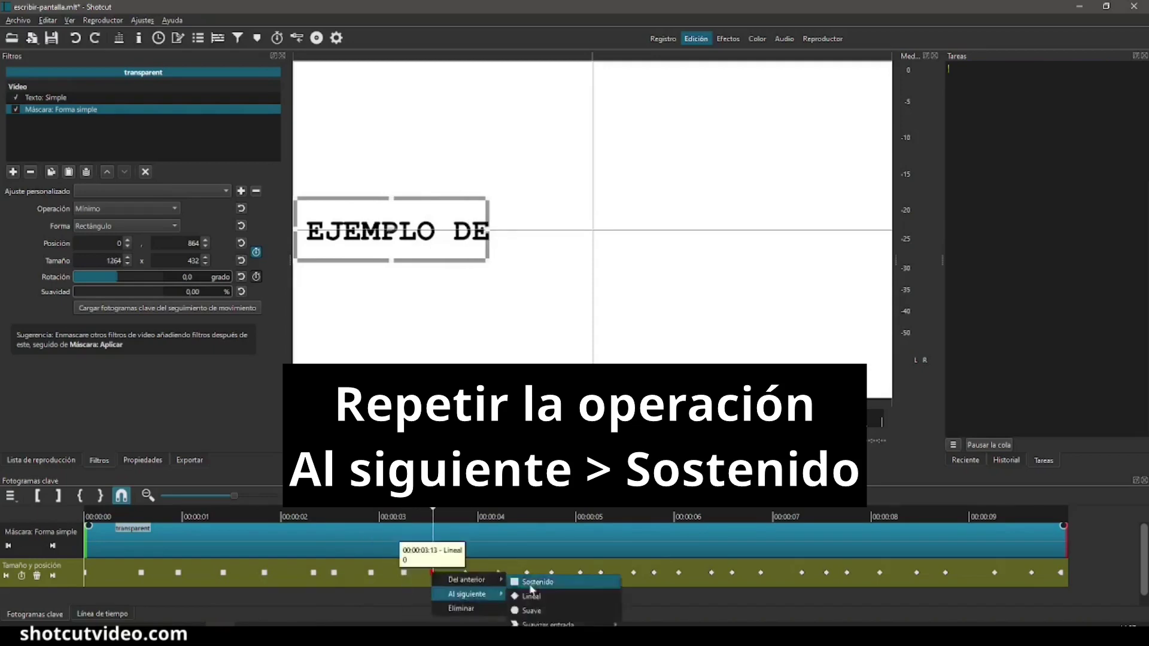
left_click(537, 582)
Apply Hold (Sostenido) toward the next keyframe to the mask keyframes covering "ESCRITURA", from about 3.9 to 6.6 seconds.
left_click(464, 573)
right_click(465, 573)
left_click(587, 584)
left_click(498, 573)
right_click(498, 574)
left_click(603, 582)
left_click(527, 573)
left_click(551, 573)
right_click(601, 573)
left_click(705, 580)
left_click(679, 573)
left_click(732, 573)
right_click(732, 574)
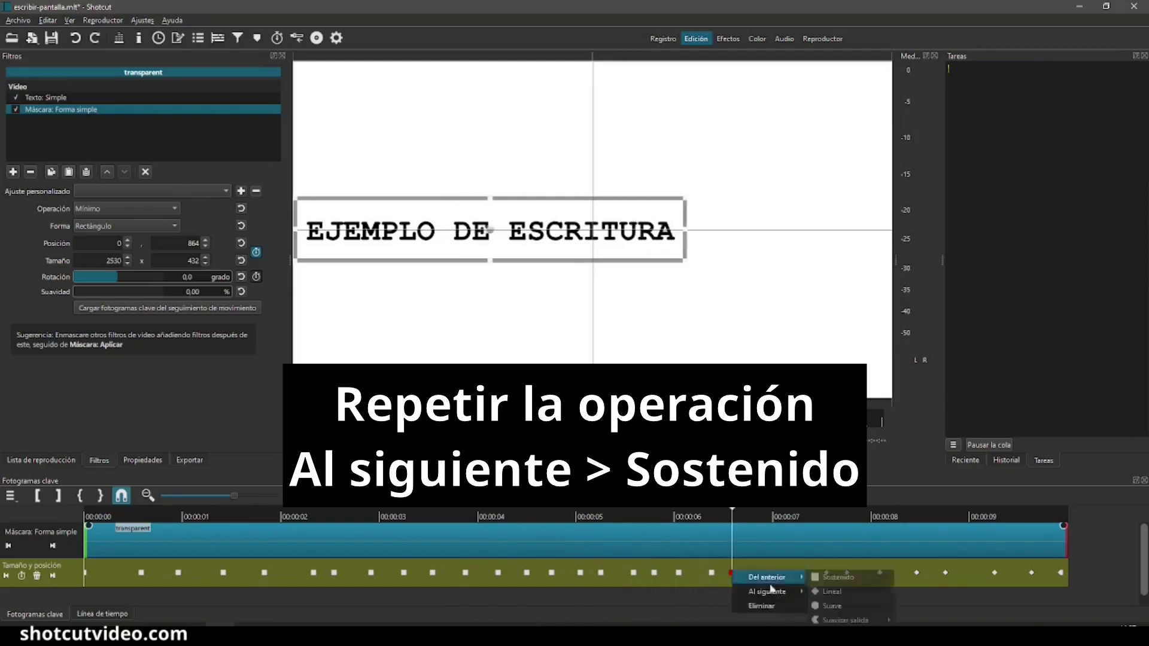
left_click(836, 581)
Apply Hold (Sostenido) toward the next keyframe to the remaining mask keyframes covering "EN SHOTCUT", up to about 9.6 seconds.
left_click(802, 574)
left_click(826, 573)
right_click(880, 574)
left_click(986, 582)
left_click(945, 574)
left_click(994, 573)
left_click(1031, 573)
right_click(1031, 574)
mouse_move(1065, 596)
left_click(947, 581)
Return to the timeline, select the white background clip and play the project from the start to check the stepped letter reveal.
left_click(113, 515)
left_click(103, 614)
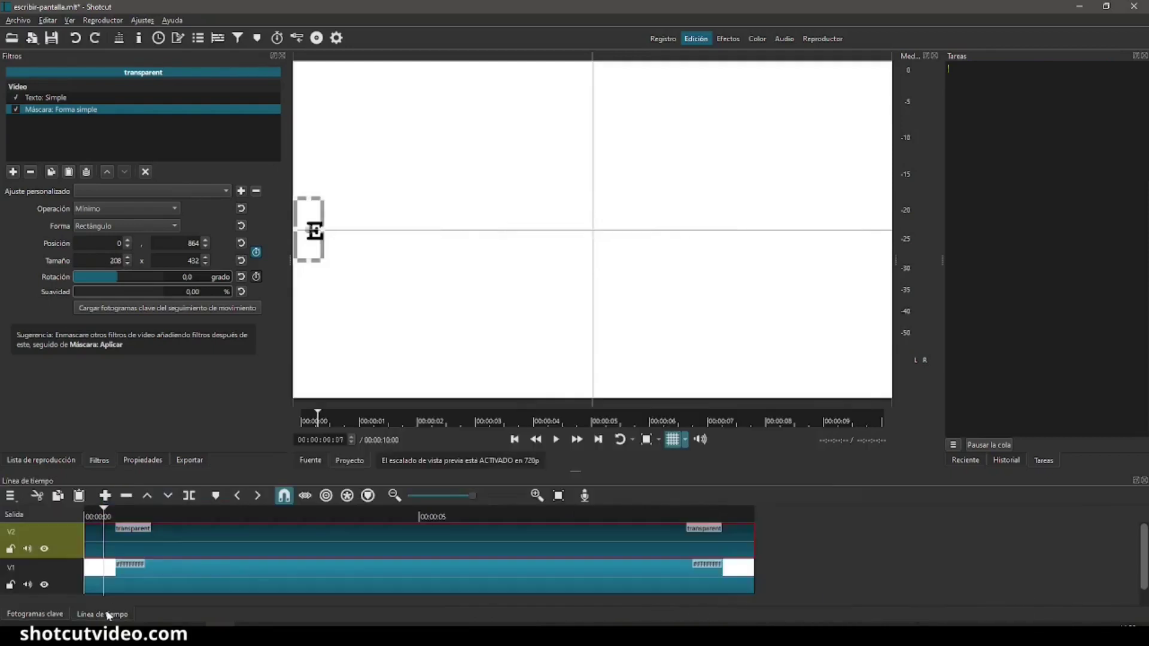
left_click(514, 443)
left_click(390, 585)
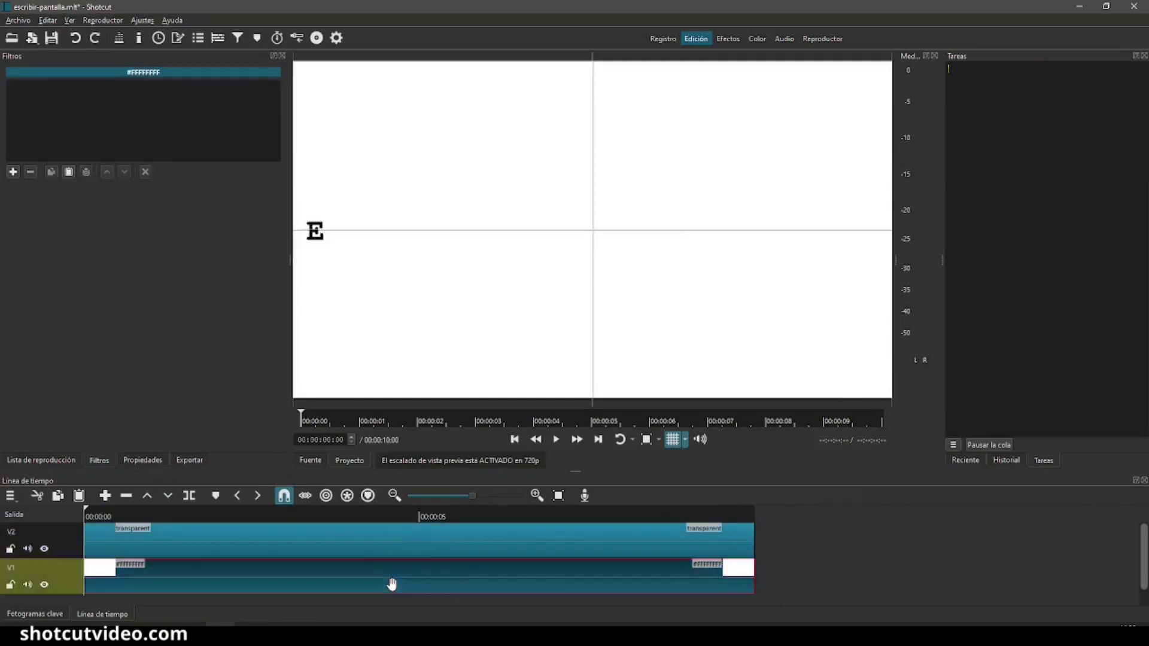
left_click(557, 441)
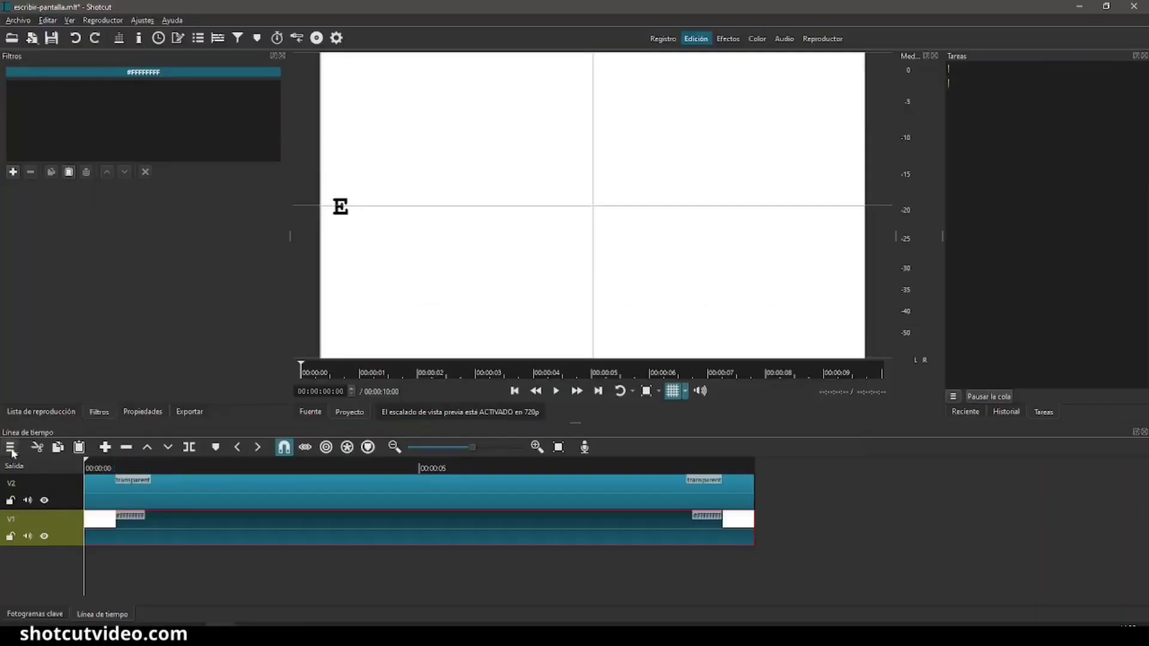
Add a new audio track to the timeline.
left_click(11, 447)
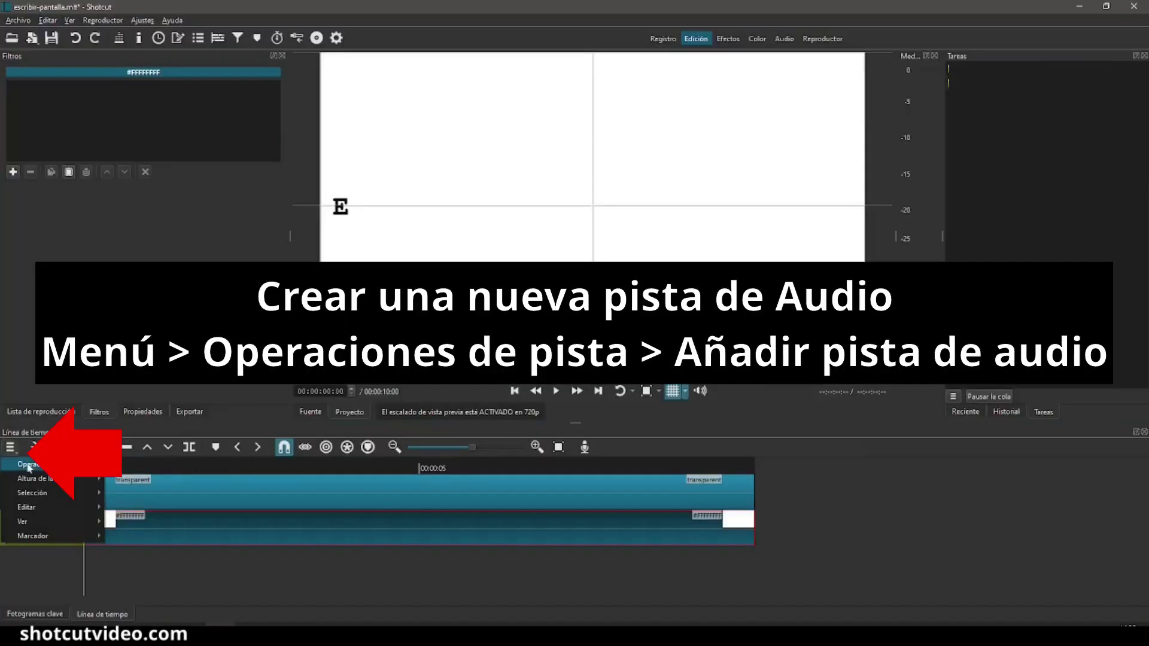
mouse_move(28, 468)
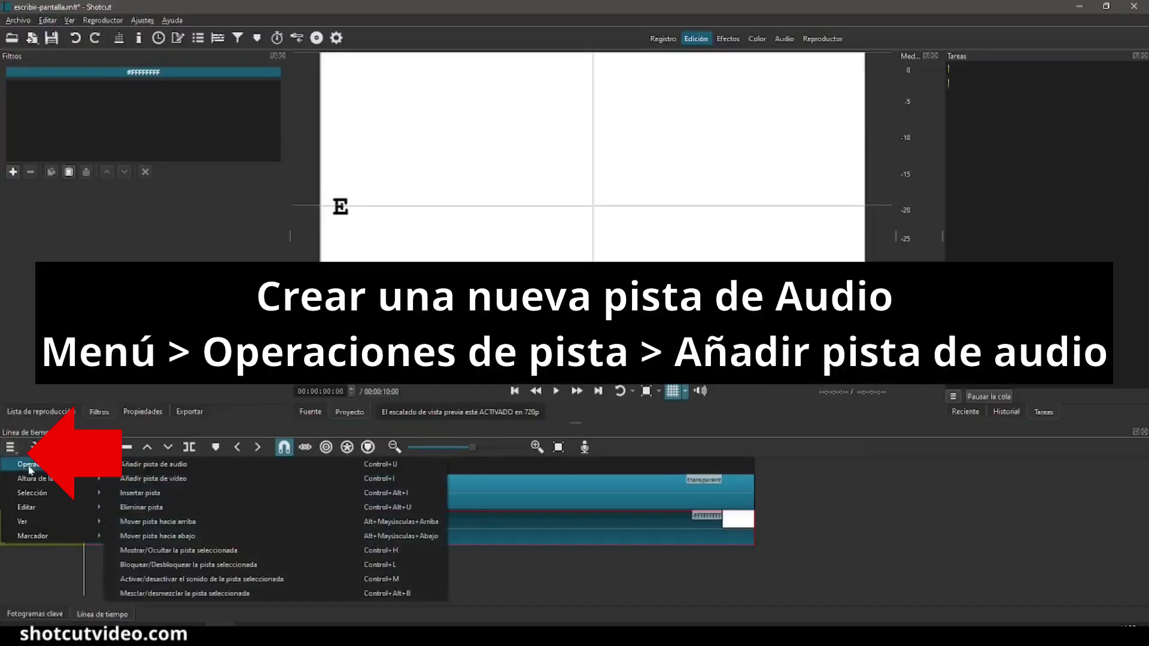
left_click(126, 465)
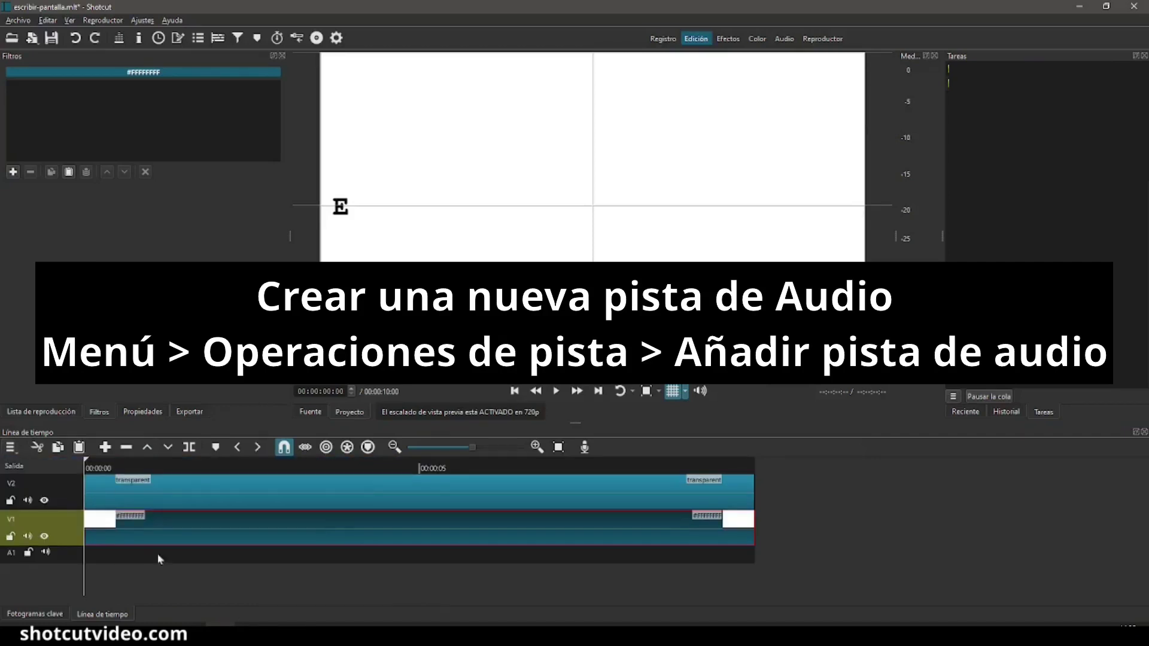
Increase the height of the timeline tracks and enlarge the timeline area.
left_click(10, 447)
mouse_move(24, 465)
mouse_move(89, 482)
left_click(143, 493)
left_click_drag(578, 422, 583, 359)
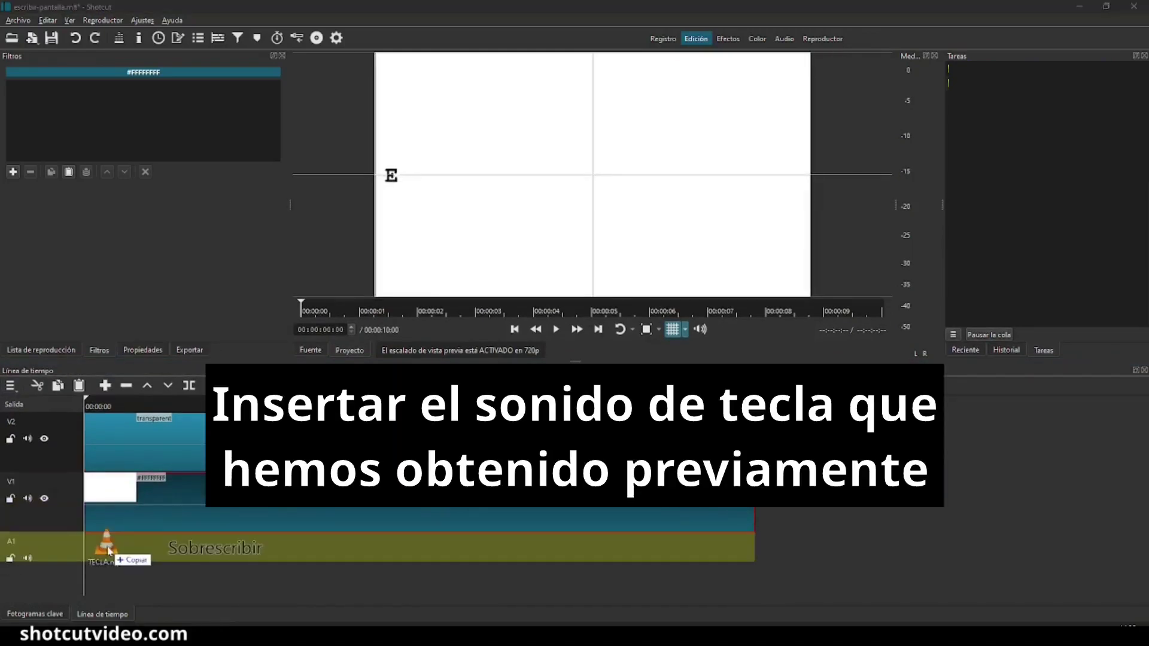
Insert the key sound TECLA.mp3 near the start of audio track A1 and select its clip.
left_click_drag(105, 566, 114, 556)
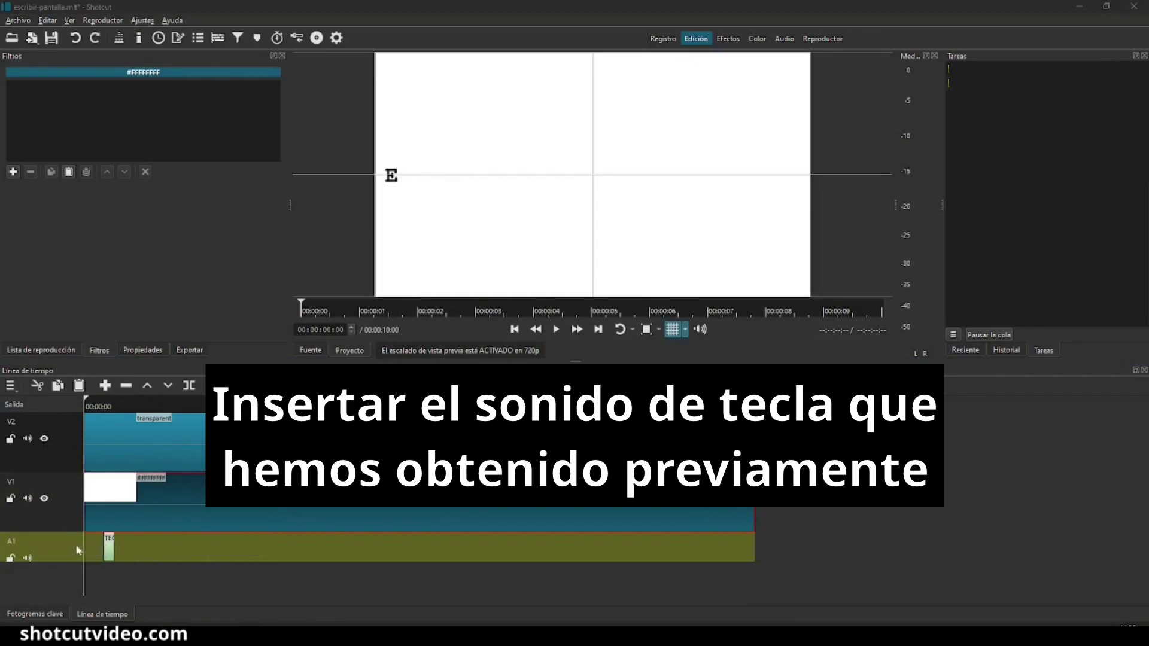
left_click(108, 551)
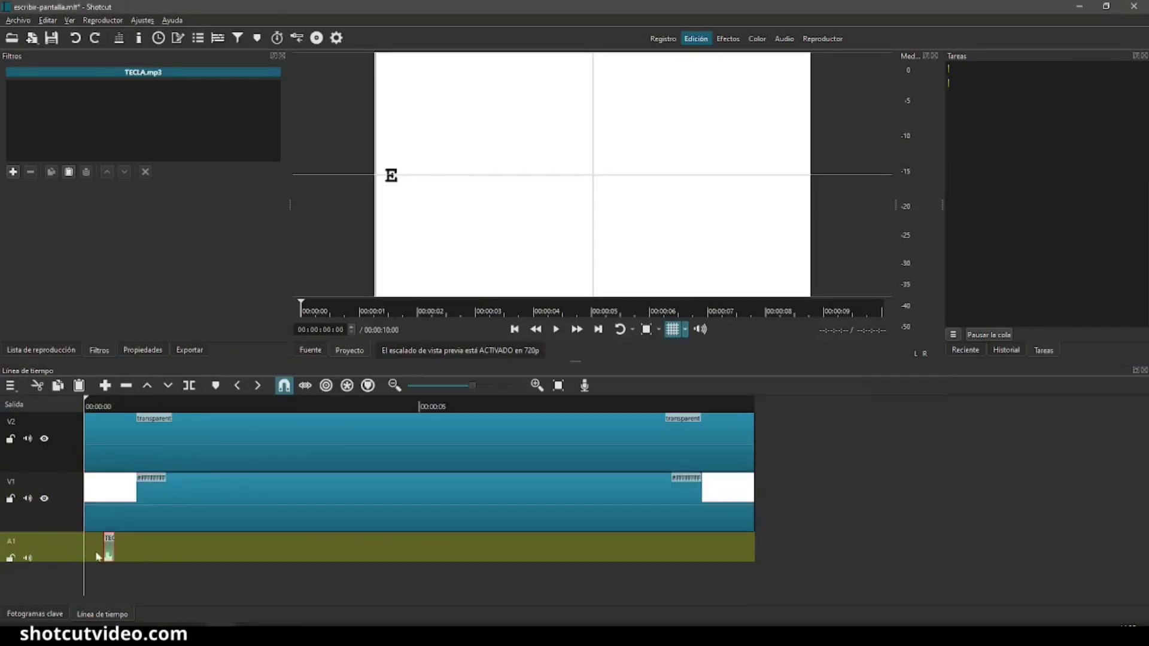
Move the TECLA.mp3 clip to the very start of audio track A1, play the beginning and return to the start.
left_click_drag(108, 546, 85, 548)
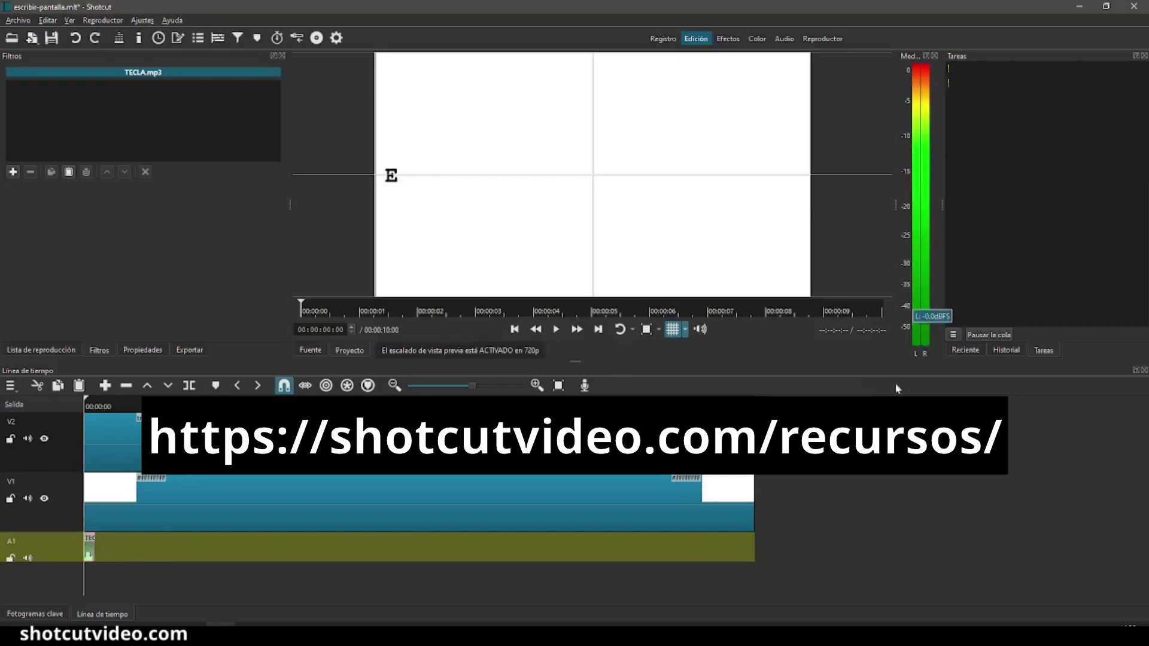
left_click(557, 331)
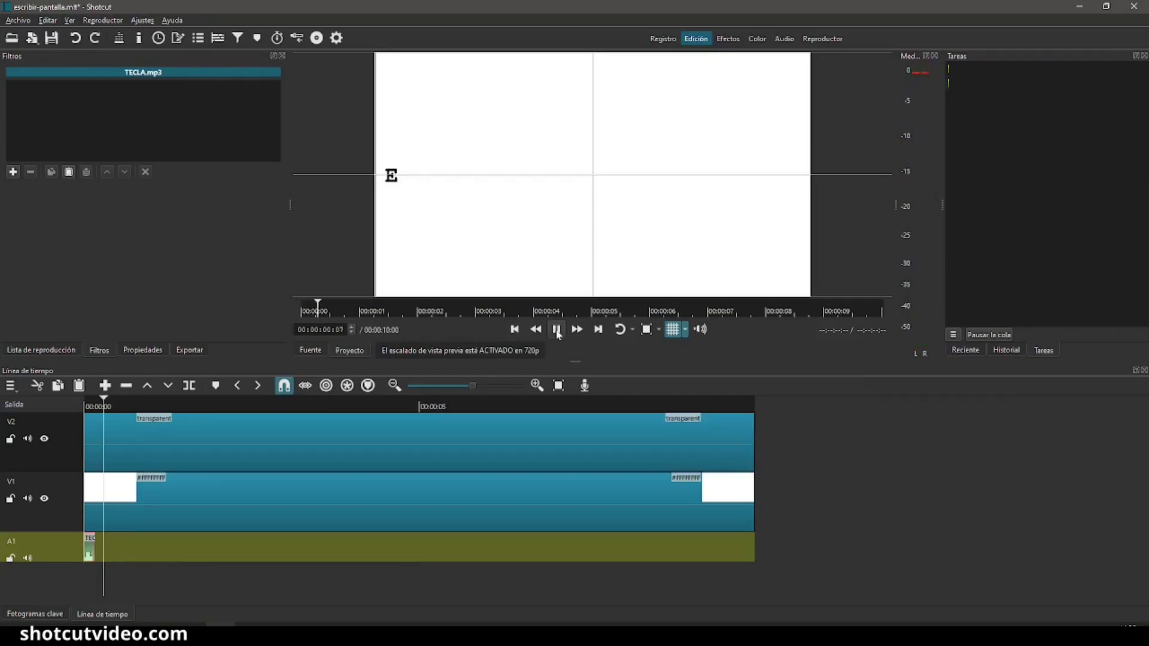
left_click(556, 331)
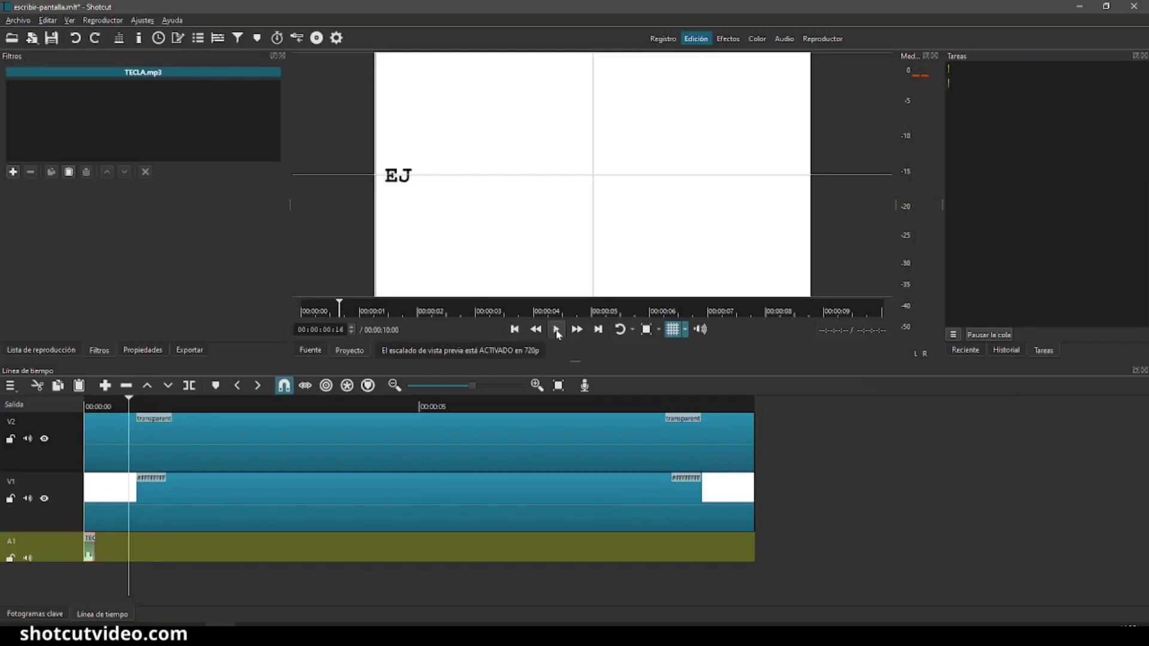
left_click(515, 330)
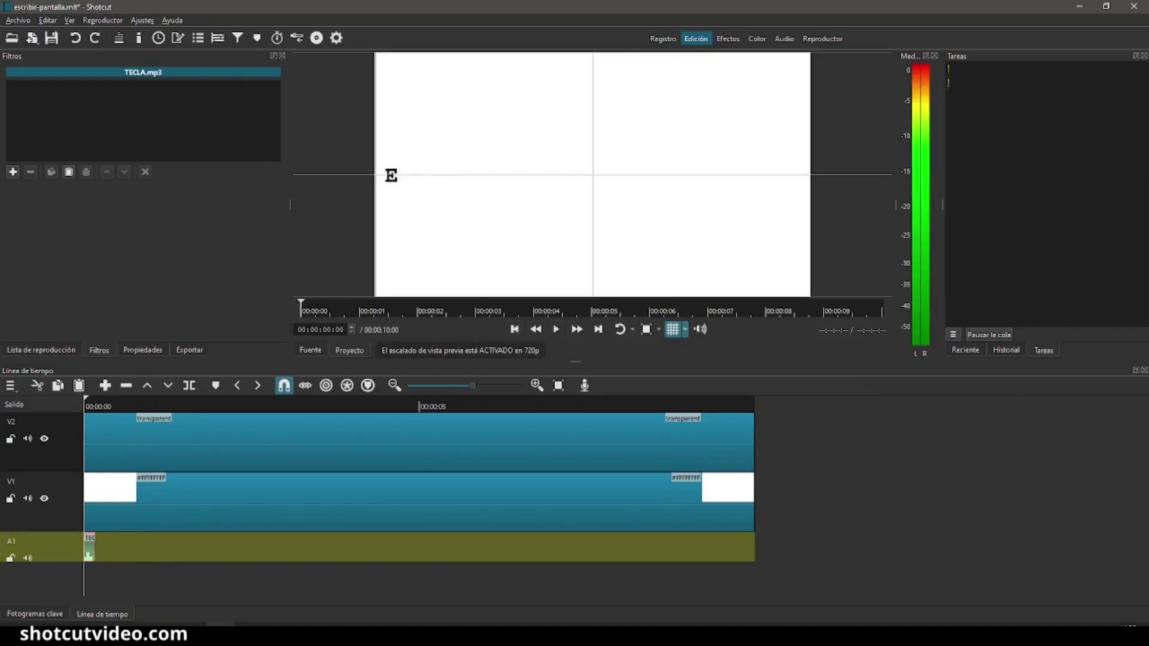
key("alt+Tab")
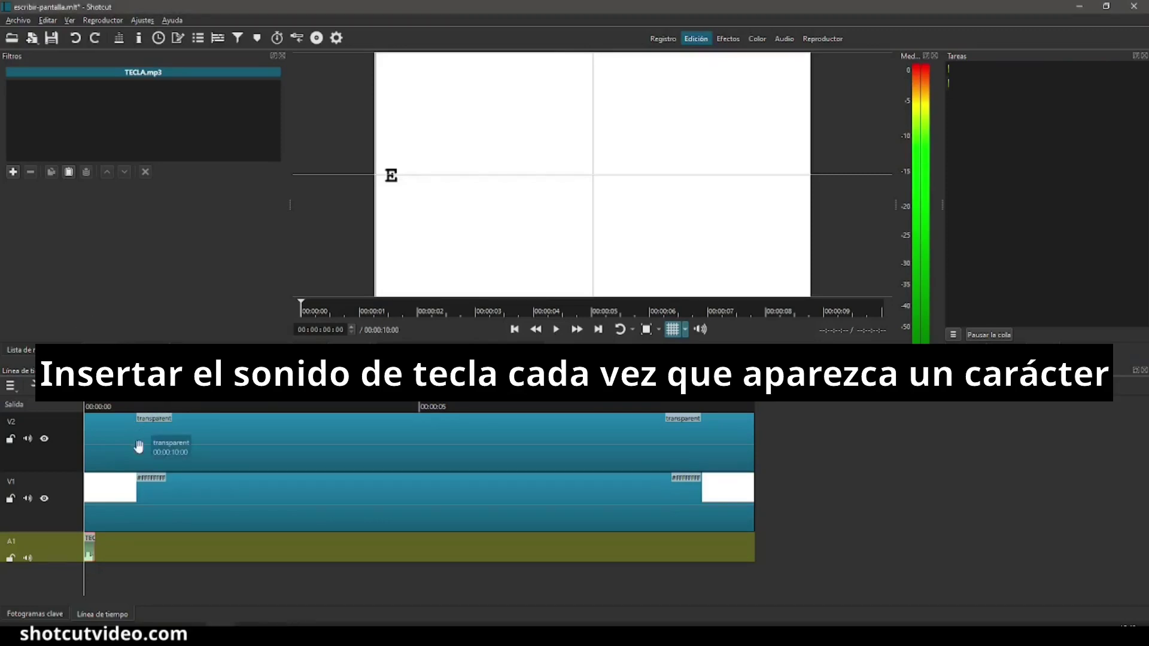
Select the text clip's simple shape mask filter, place the playhead on its second keyframe and return to the timeline.
left_click(138, 447)
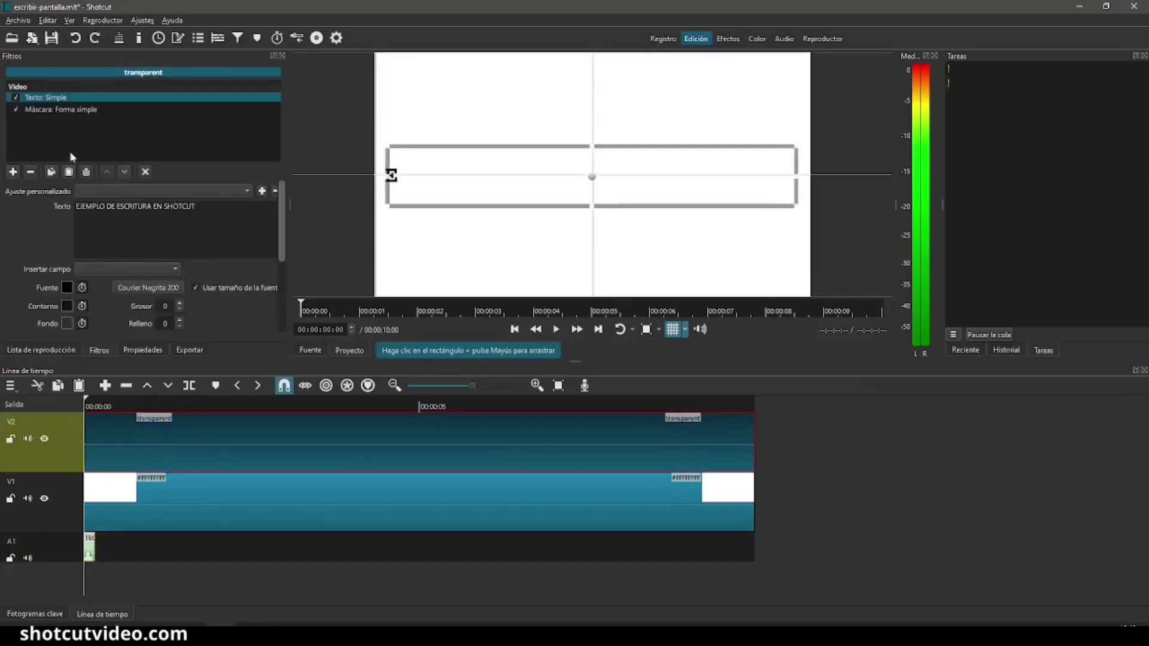
left_click(62, 112)
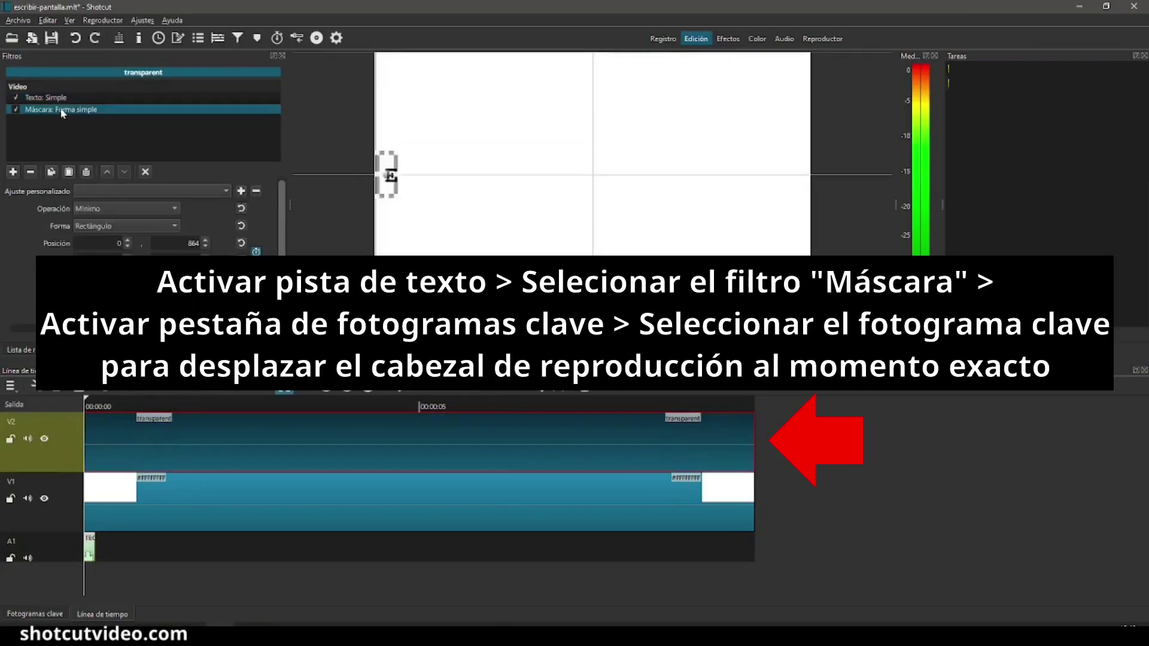
left_click(52, 613)
left_click(142, 488)
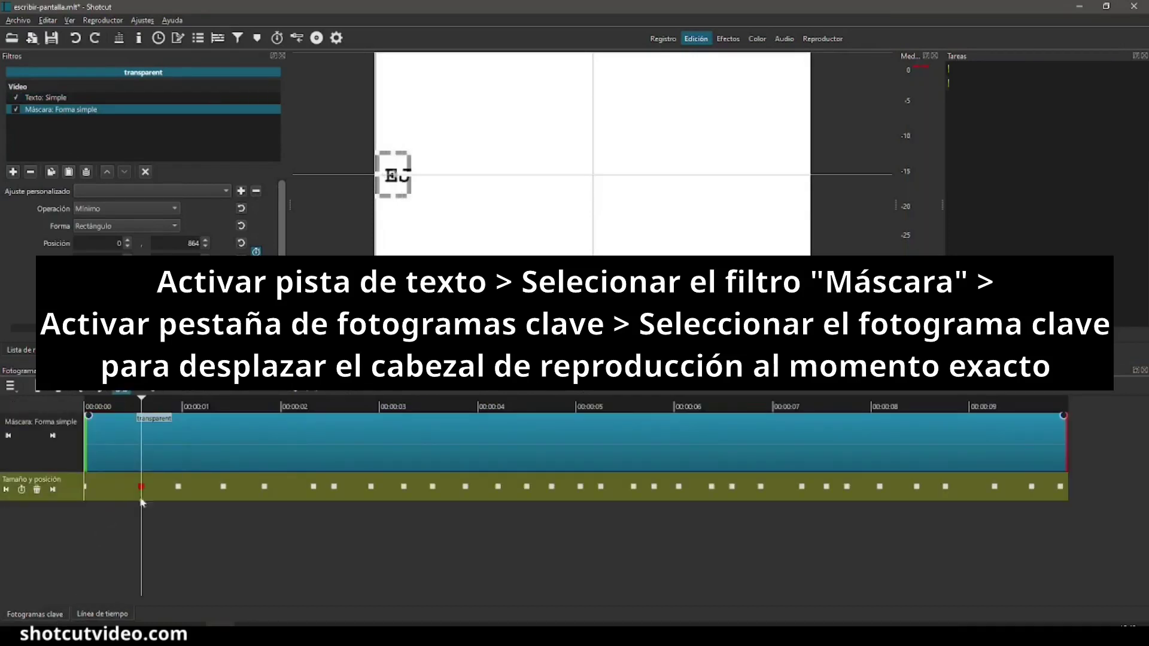
key("ctrl+5")
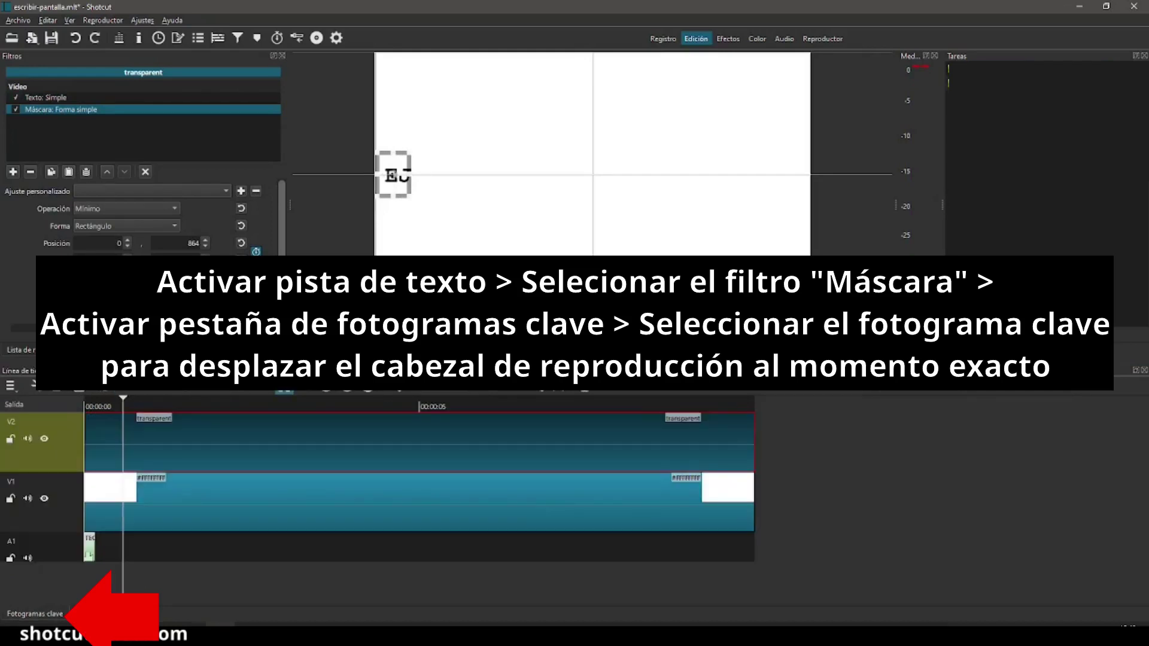
Paste a copy of the TECLA.mp3 clip on track A1 at 00:00:00:14.
left_click(89, 549)
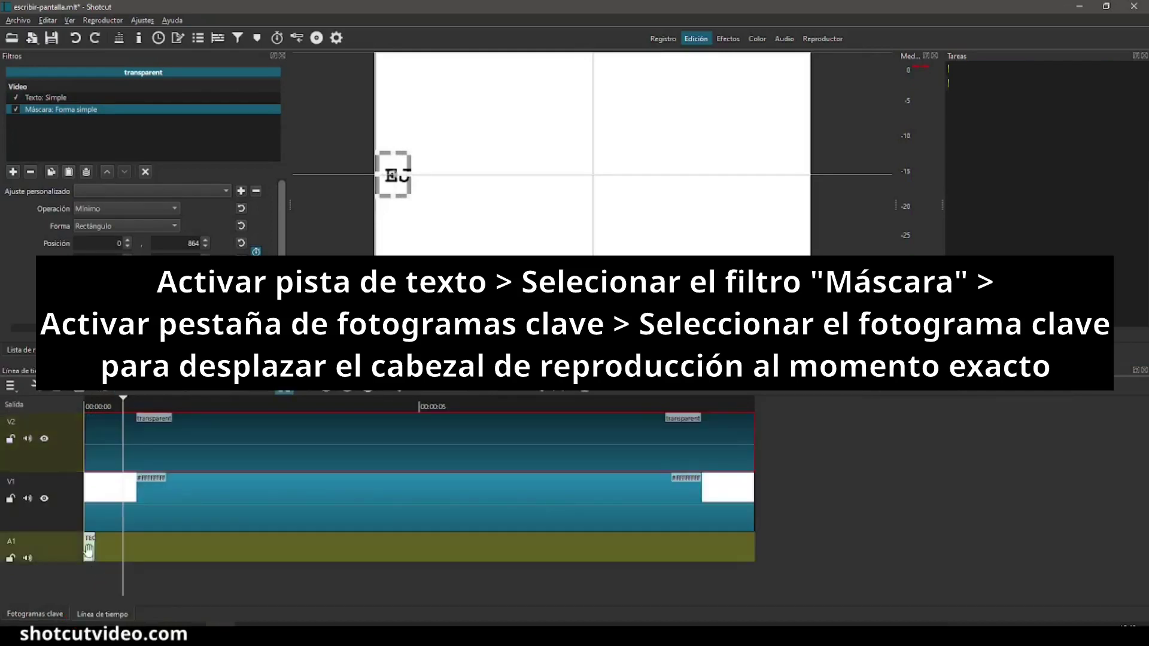
left_click(88, 550)
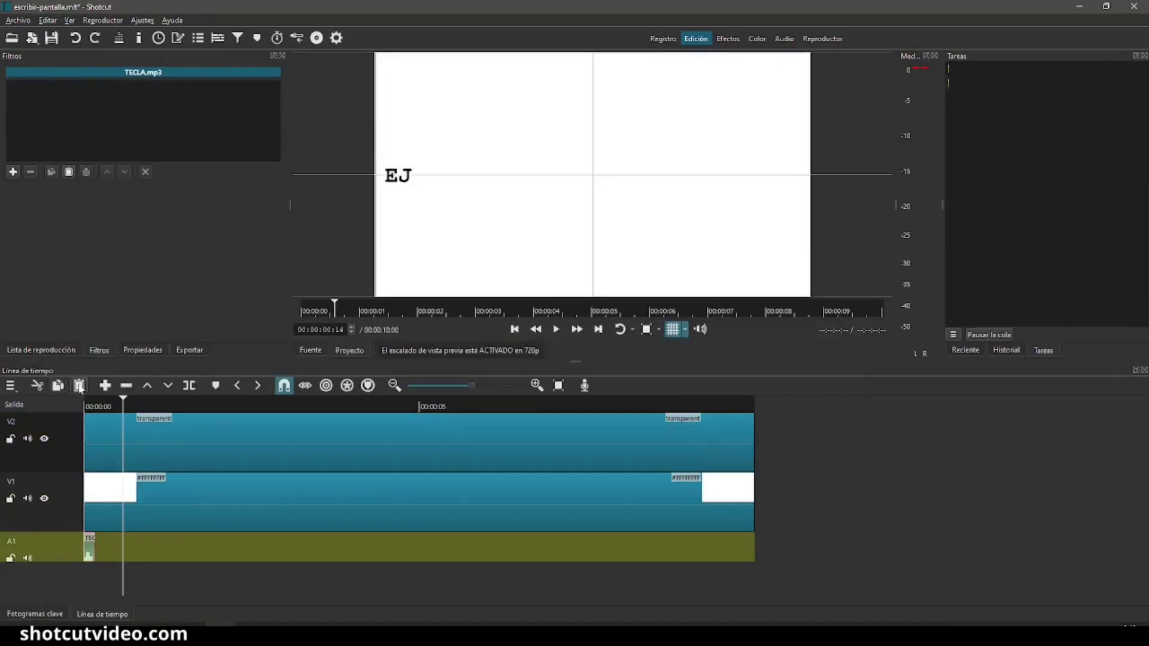
left_click(80, 386)
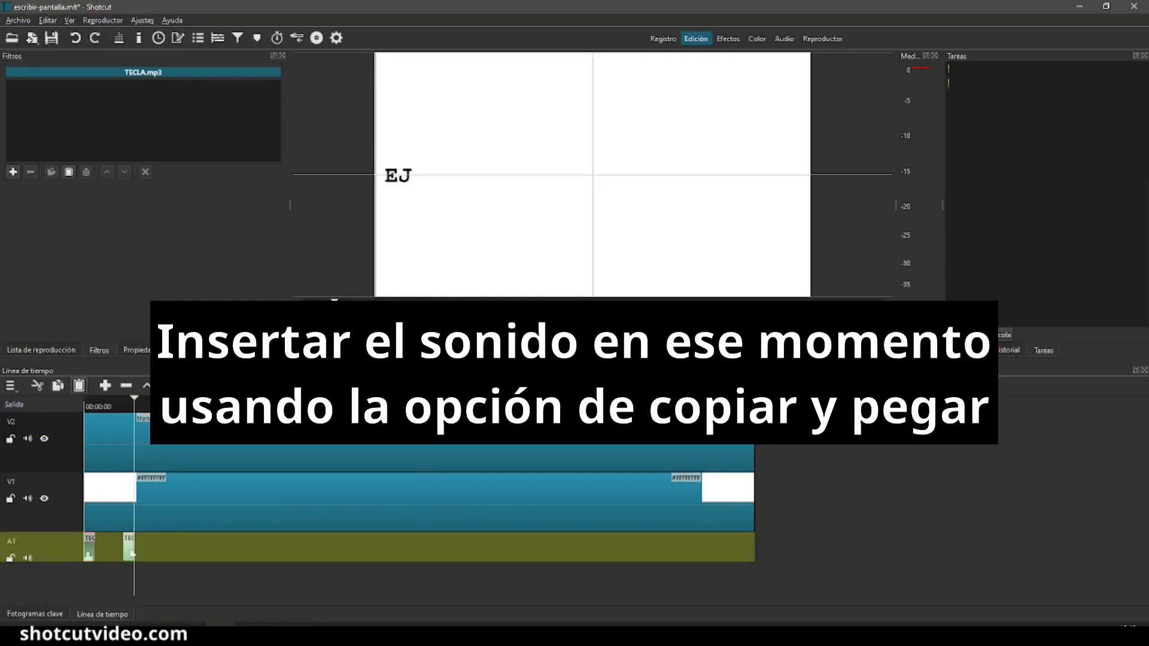
left_click(129, 550)
Place the playhead on the third mask keyframe at 00:00:00:23 and paste the key sound there on track A1.
left_click(167, 449)
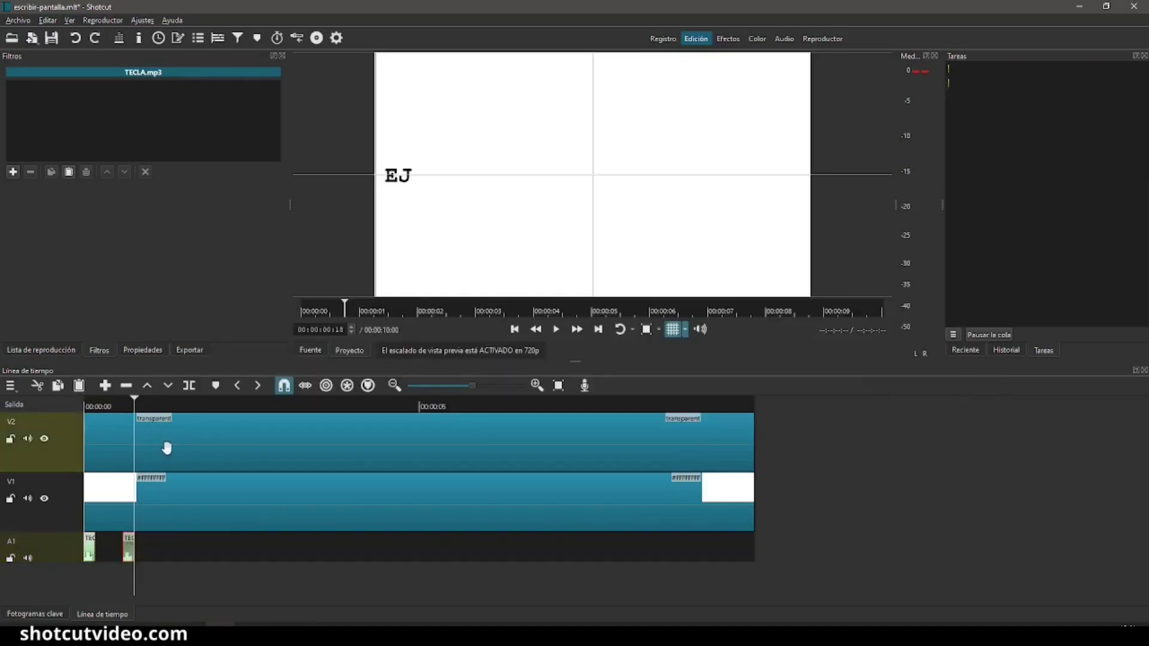
left_click(167, 449)
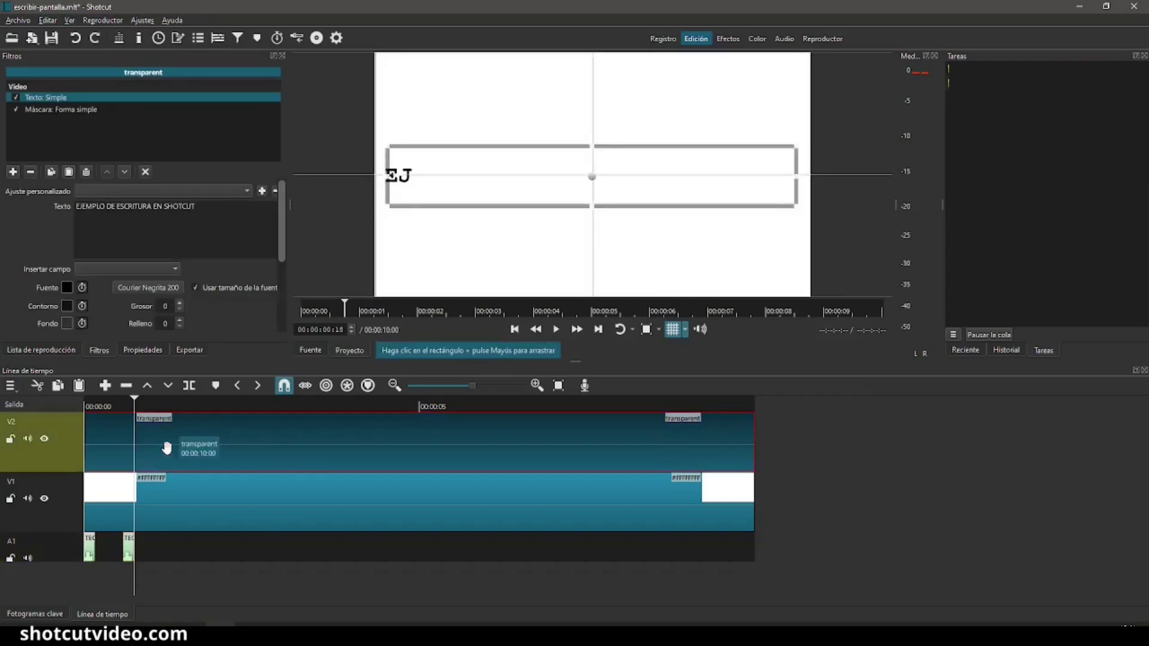
left_click(85, 110)
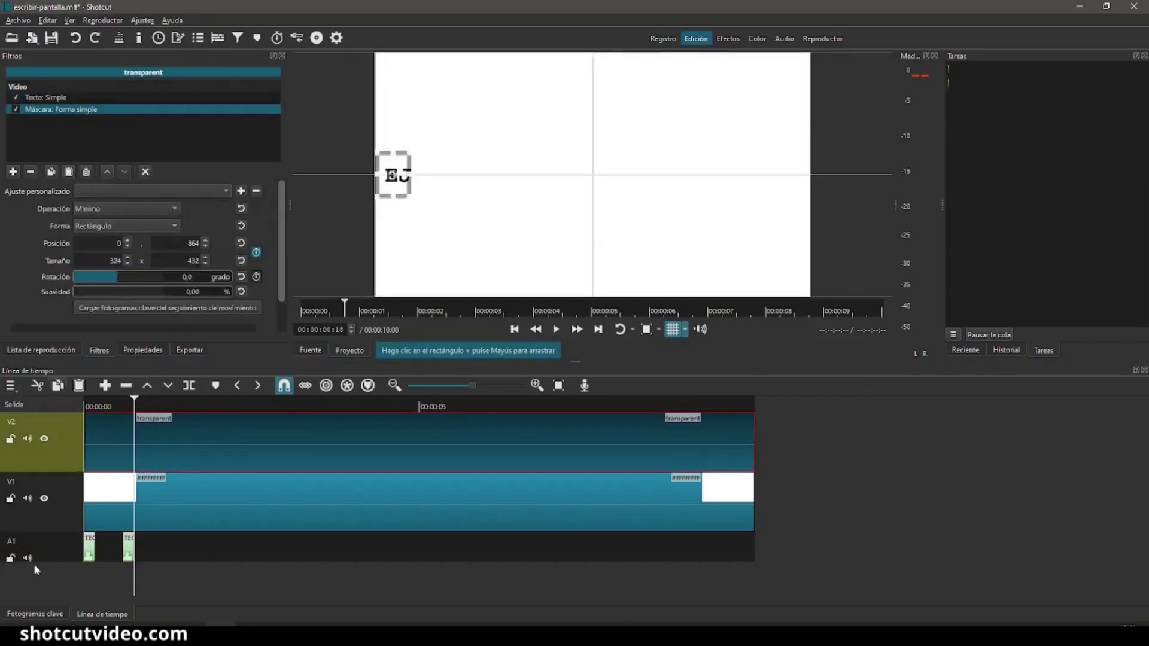
left_click(34, 615)
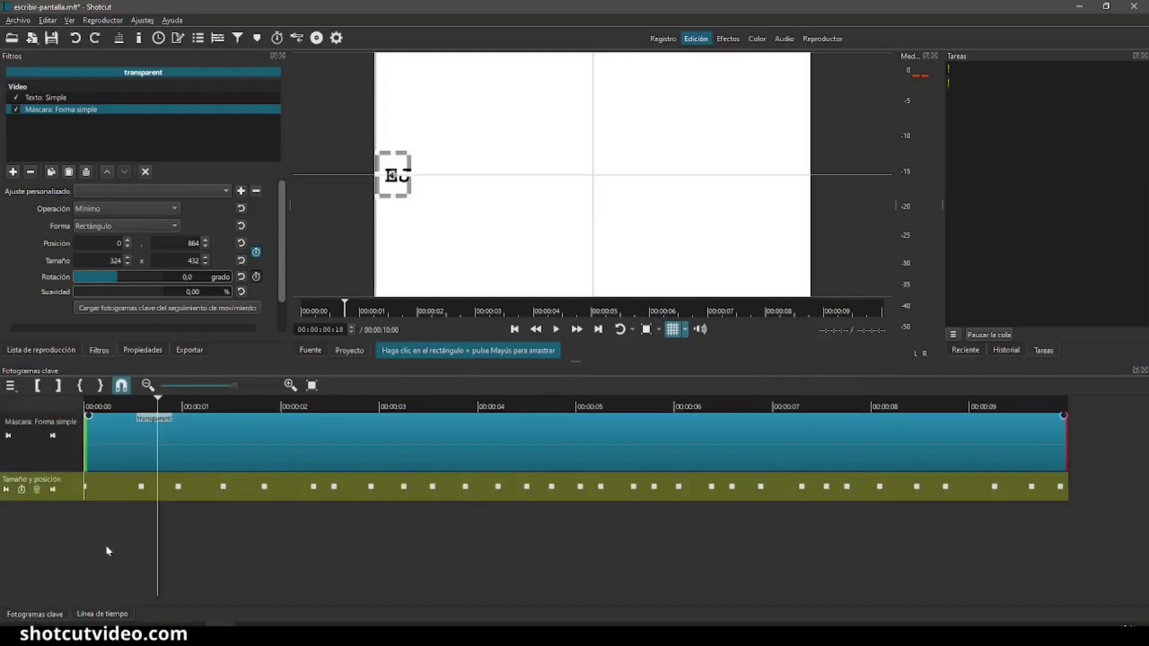
left_click(179, 487)
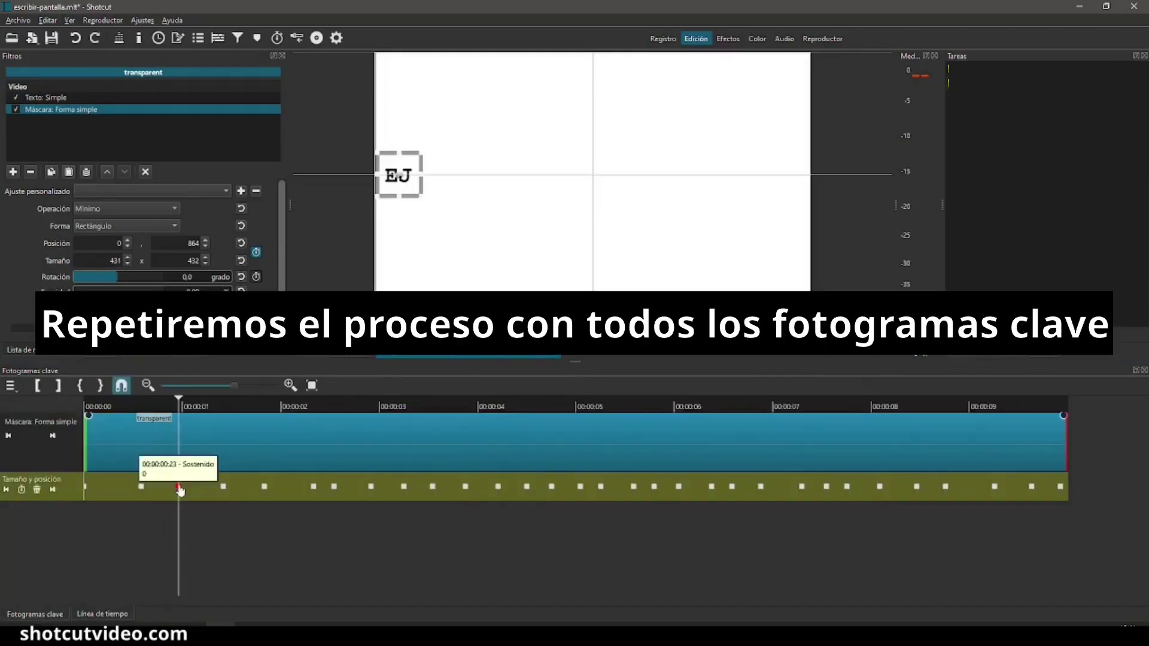
left_click(97, 617)
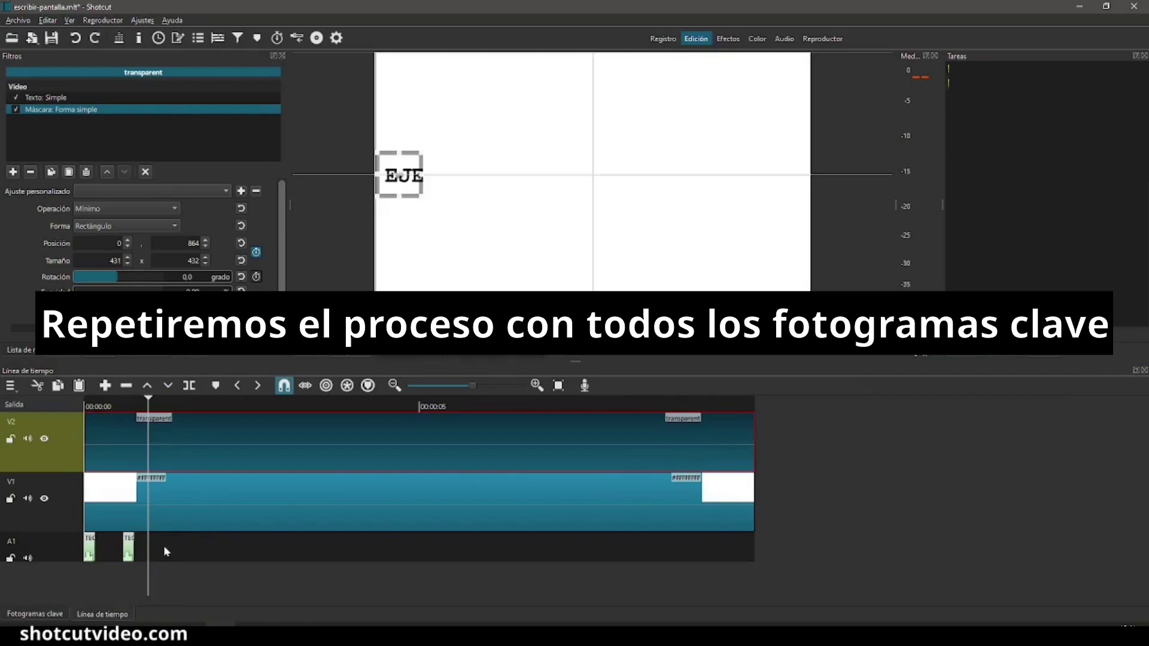
left_click(165, 548)
key("ctrl+v")
Paste the key sound on track A1 at the fourth mask keyframe.
left_click(108, 437)
left_click(35, 614)
left_click(221, 487)
left_click(97, 614)
key("ctrl+v")
left_click(48, 546)
left_click(79, 386)
Paste the key sound on track A1 at the fifth and sixth mask keyframes.
left_click(35, 615)
left_click(264, 487)
left_click(102, 614)
left_click(79, 386)
left_click(35, 614)
left_click(314, 487)
left_click(102, 614)
left_click(78, 386)
Paste the key sound on track A1 at the seventh and eighth mask keyframes.
left_click(108, 437)
left_click(35, 614)
left_click(334, 487)
left_click(101, 614)
left_click(79, 386)
left_click(108, 437)
left_click(35, 614)
left_click(372, 489)
left_click(102, 614)
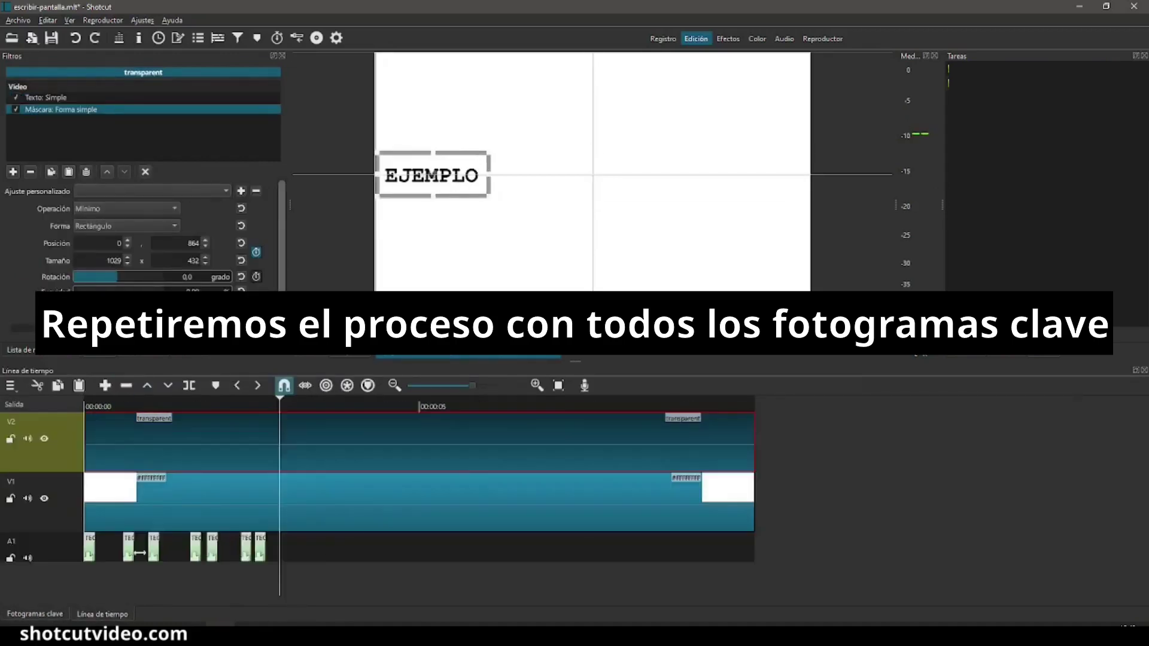
left_click(48, 546)
left_click(79, 386)
Paste the key sound on track A1 at the ninth and tenth mask keyframes.
left_click(354, 444)
left_click(35, 615)
left_click(402, 489)
left_click(144, 443)
left_click(60, 109)
left_click(35, 614)
left_click(431, 488)
left_click(102, 614)
left_click(48, 545)
left_click(78, 385)
left_click(108, 443)
left_click(78, 385)
Paste the key sound on track A1 at the eleventh through thirteenth mask keyframes.
left_click(108, 442)
left_click(61, 109)
left_click(35, 614)
left_click(464, 488)
left_click(102, 614)
left_click(47, 545)
left_click(78, 386)
left_click(48, 546)
left_click(78, 386)
Paste the key sound on track A1 at the fourteenth and fifteenth mask keyframes.
left_click(195, 449)
left_click(60, 109)
left_click(35, 614)
left_click(551, 486)
left_click(114, 615)
left_click(48, 546)
left_click(115, 615)
left_click(48, 546)
left_click(79, 386)
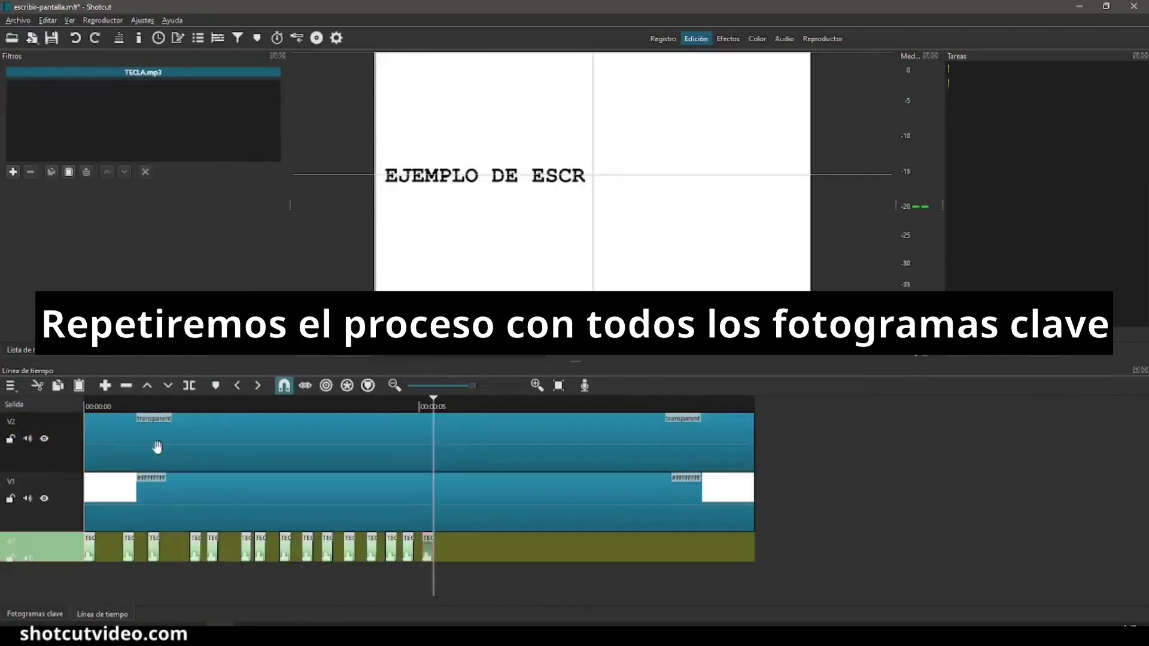
Paste the key sound on track A1 at the sixteenth and seventeenth mask keyframes.
left_click(156, 445)
left_click(61, 110)
left_click(34, 614)
left_click(601, 487)
left_click(108, 614)
left_click(634, 487)
left_click(102, 614)
left_click(48, 546)
left_click(79, 385)
Paste the key sound on track A1 at the eighteenth and nineteenth mask keyframes.
left_click(119, 443)
left_click(60, 109)
left_click(34, 614)
left_click(654, 486)
left_click(48, 615)
left_click(678, 487)
left_click(101, 614)
left_click(48, 546)
left_click(78, 386)
Paste the key sound on track A1 at the twentieth and twenty-first mask keyframes.
left_click(269, 466)
left_click(60, 110)
left_click(21, 615)
left_click(78, 386)
left_click(138, 449)
left_click(56, 111)
left_click(35, 614)
left_click(731, 487)
left_click(102, 615)
left_click(48, 546)
left_click(78, 385)
Paste the key sound on track A1 at the twenty-second and twenty-third mask keyframes.
left_click(149, 449)
left_click(60, 111)
left_click(35, 614)
left_click(768, 486)
left_click(102, 615)
left_click(47, 546)
left_click(78, 386)
left_click(138, 449)
left_click(78, 386)
Paste the key sound on track A1 at the twenty-fourth and twenty-fifth mask keyframes.
left_click(137, 449)
left_click(59, 111)
left_click(35, 614)
left_click(851, 486)
left_click(102, 614)
left_click(48, 546)
left_click(78, 385)
left_click(78, 388)
Paste the key sound on track A1 at the twenty-sixth through twenty-eighth mask keyframes.
left_click(138, 449)
left_click(62, 111)
left_click(35, 614)
left_click(923, 486)
left_click(102, 614)
left_click(48, 546)
left_click(78, 385)
left_click(79, 388)
Paste the key sound on track A1 at the twenty-ninth and thirtieth mask keyframes.
left_click(136, 446)
left_click(60, 110)
left_click(35, 614)
left_click(995, 486)
left_click(101, 615)
left_click(69, 552)
left_click(79, 386)
left_click(102, 615)
left_click(48, 546)
left_click(78, 385)
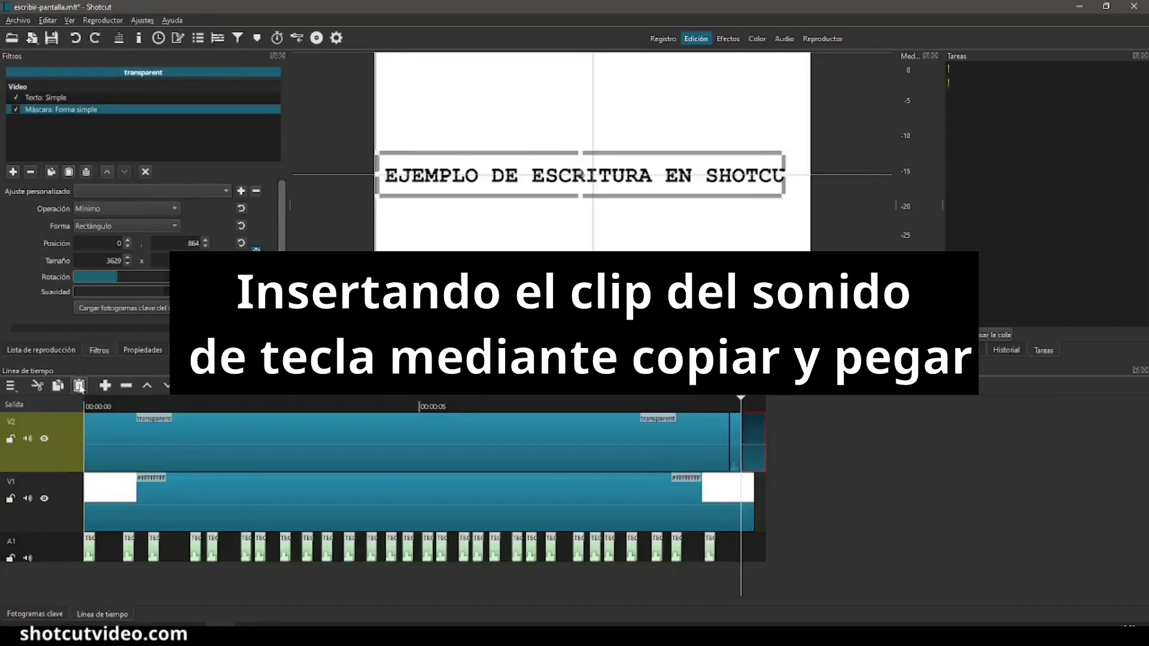
Place the playhead on the last mask keyframe and add the final key sound there on track A1.
left_click(137, 449)
left_click(58, 110)
left_click(34, 614)
left_click(1060, 487)
left_click(100, 616)
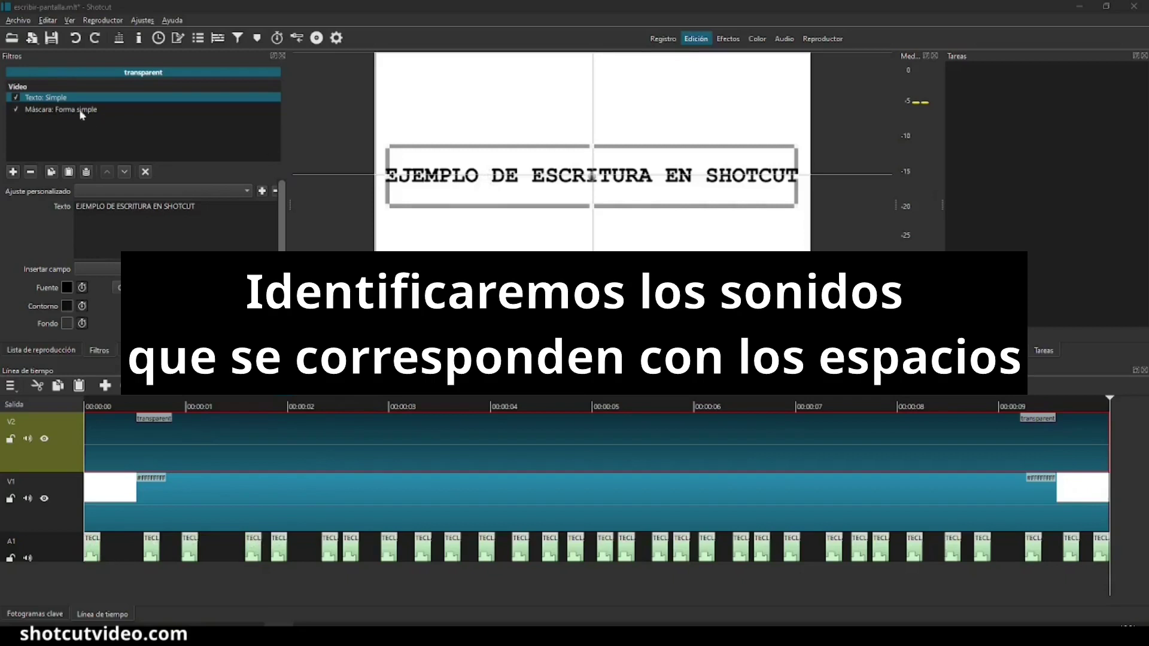
With the mask filter selected, play from the start and stop at the key sound for the space after EJEMPLO.
left_click(76, 110)
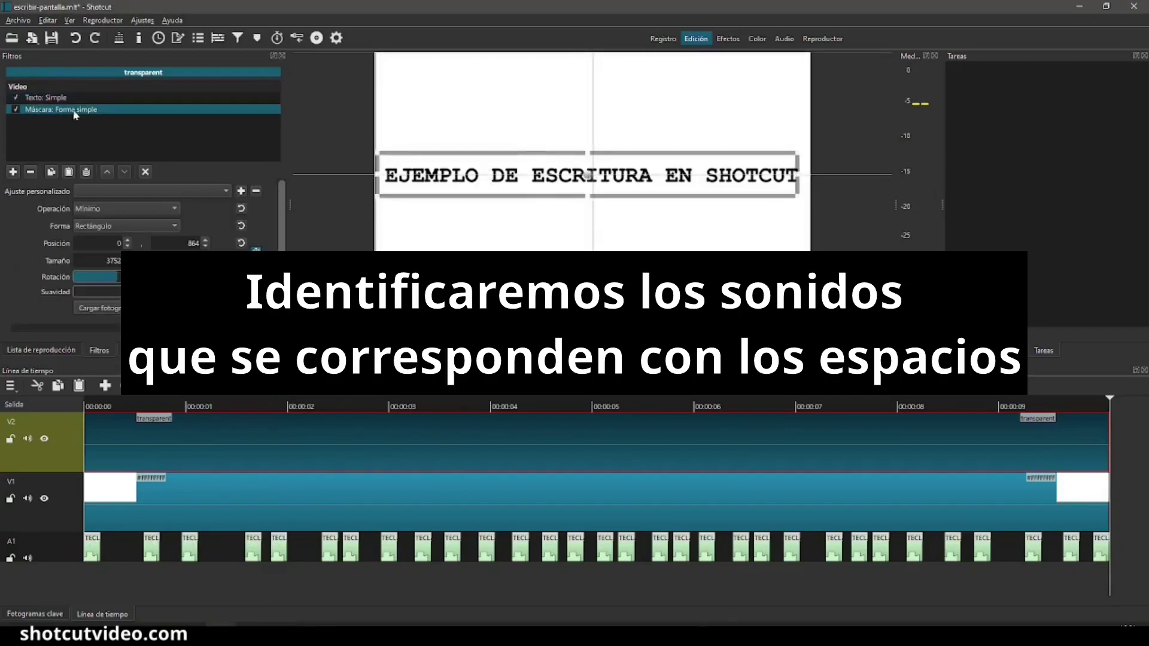
left_click(82, 405)
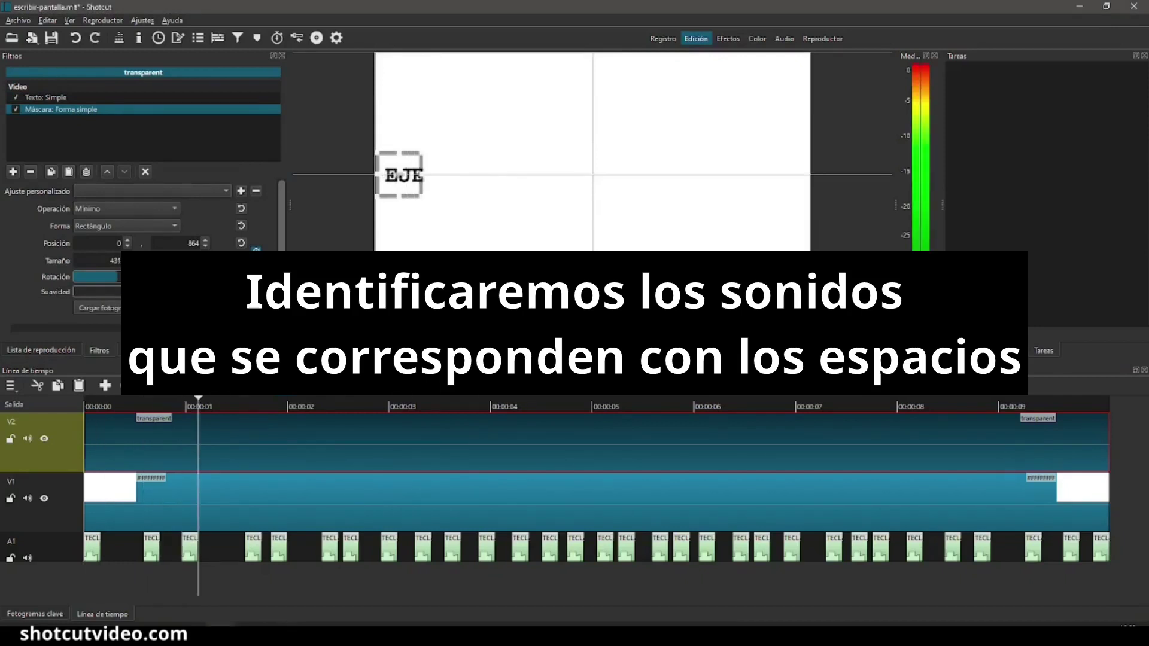
key("space")
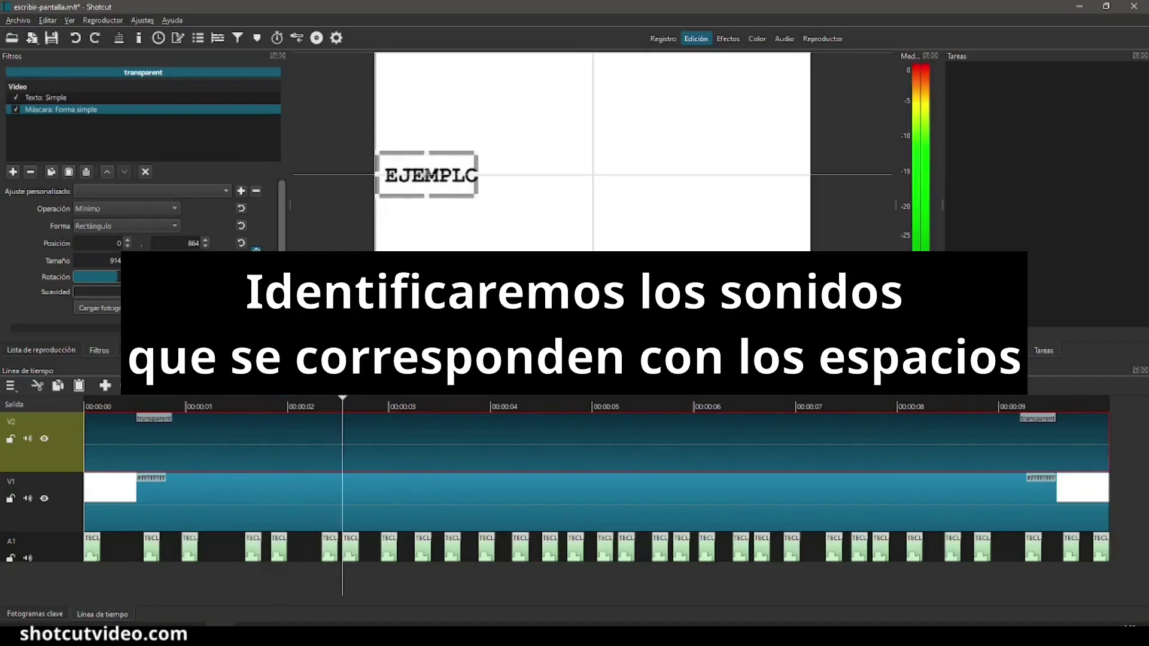
key("alt+Right")
key("alt+Right")
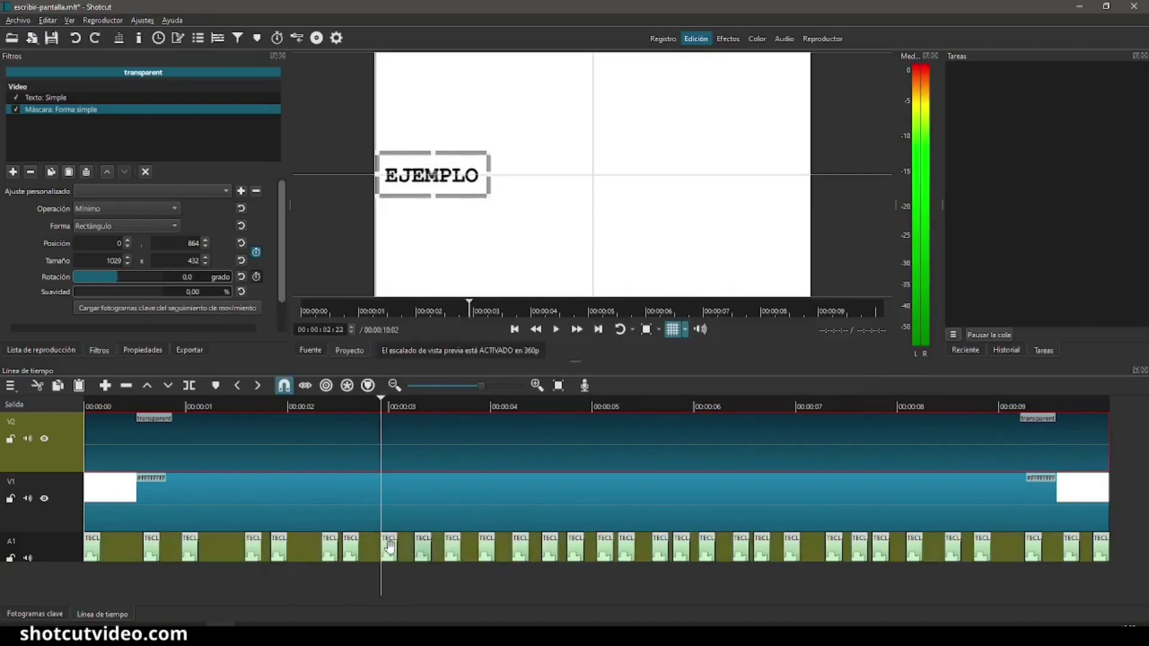
Add the Ganancia / Volumen audio filter to the key sound clip for the space after EJEMPLO.
left_click(389, 546)
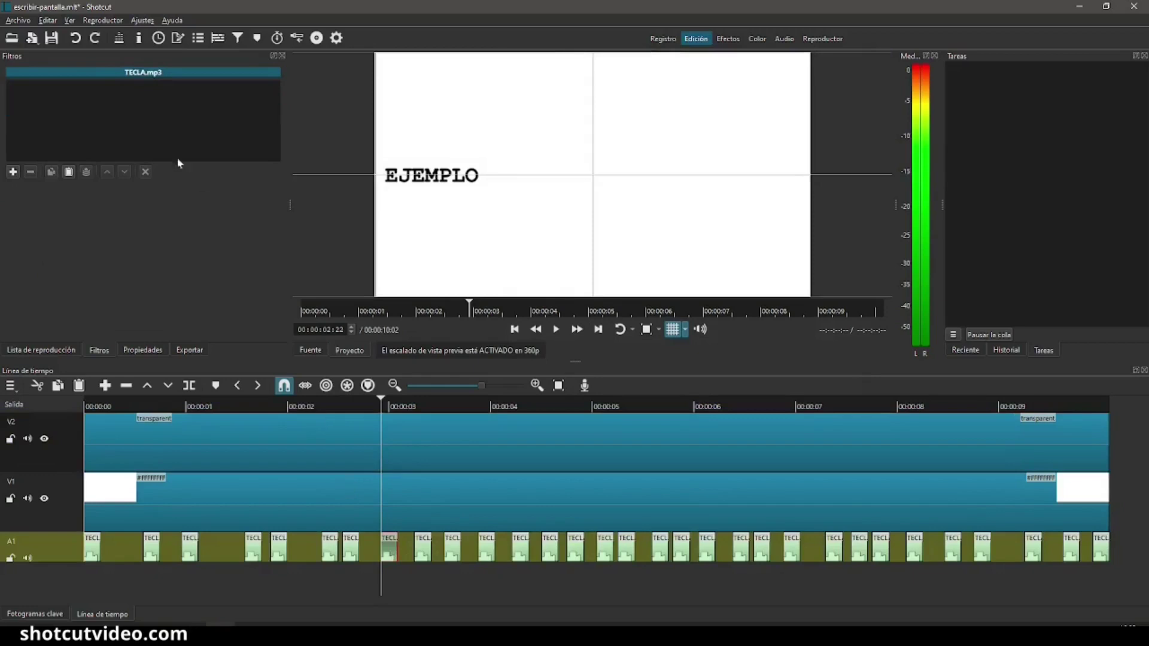
left_click(13, 173)
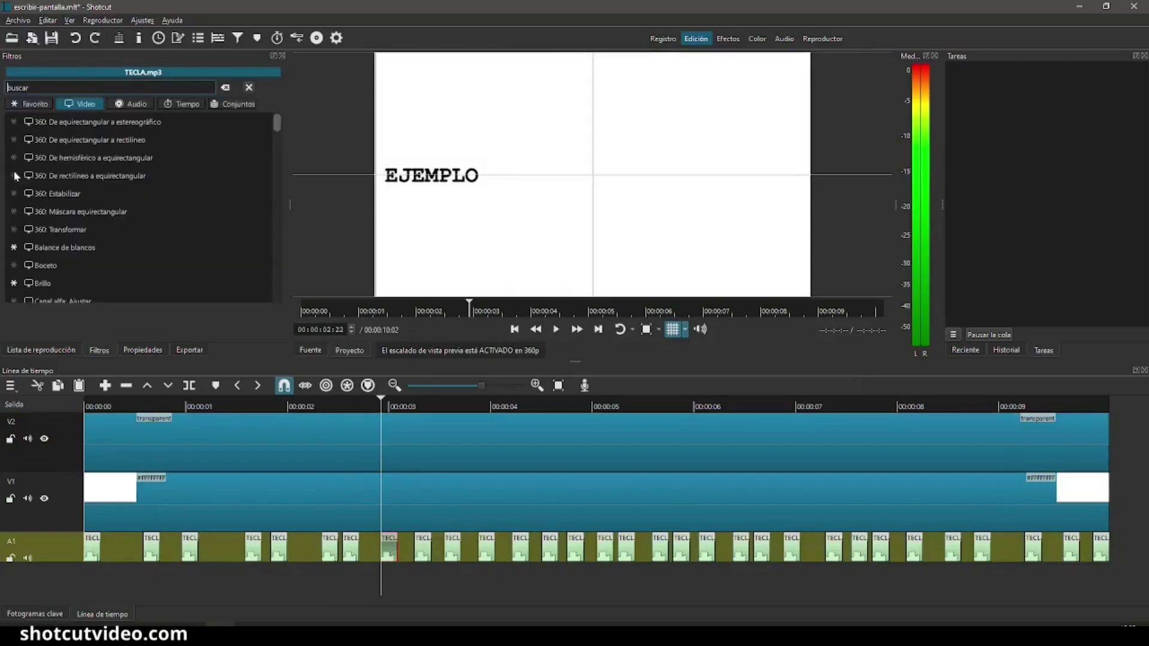
left_click(138, 104)
scroll(93, 204, "down", 3)
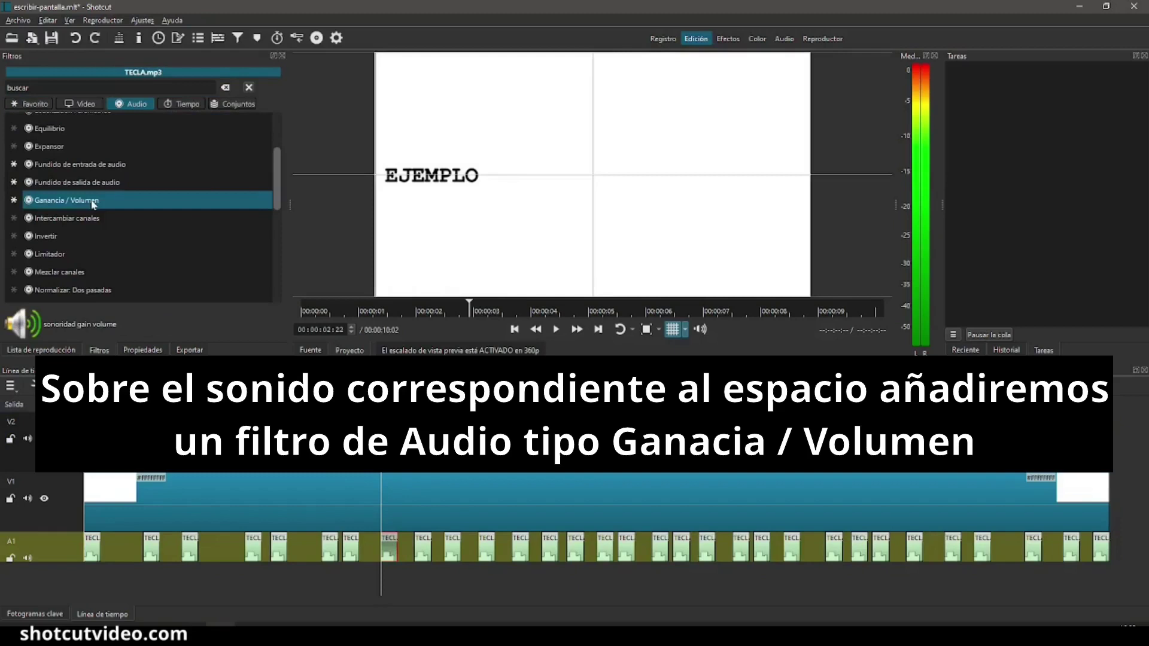
left_click(93, 201)
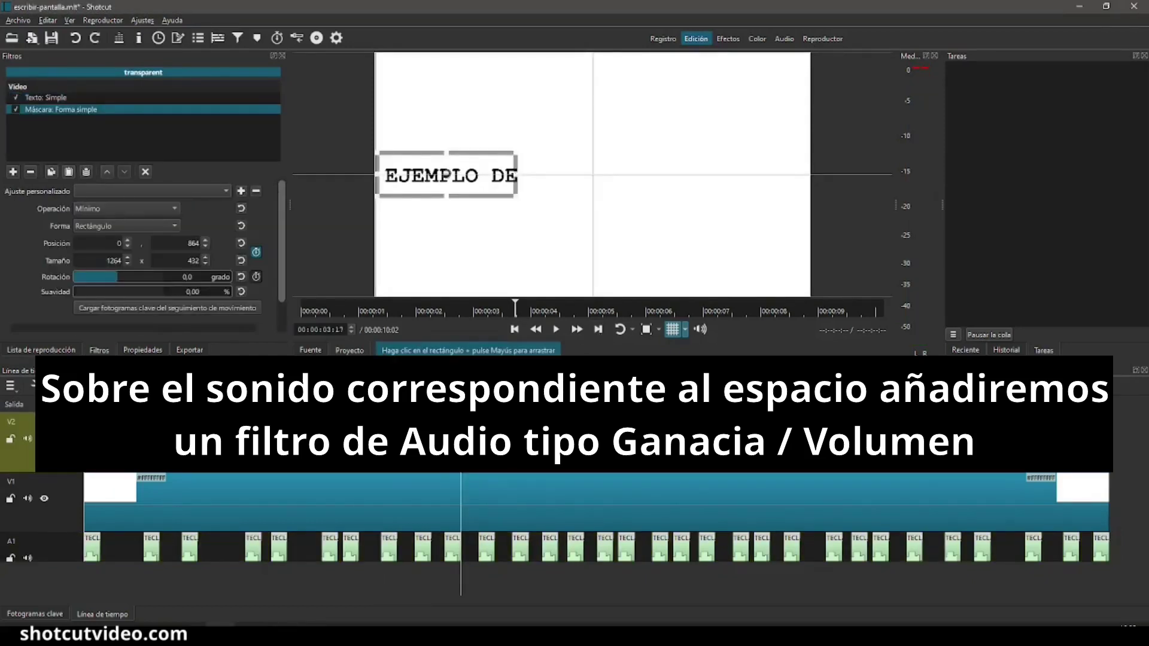
Add the Ganancia / Volumen audio filter to the key sound for the space after DE and set its level to -25 dB.
left_click(598, 329)
left_click(487, 546)
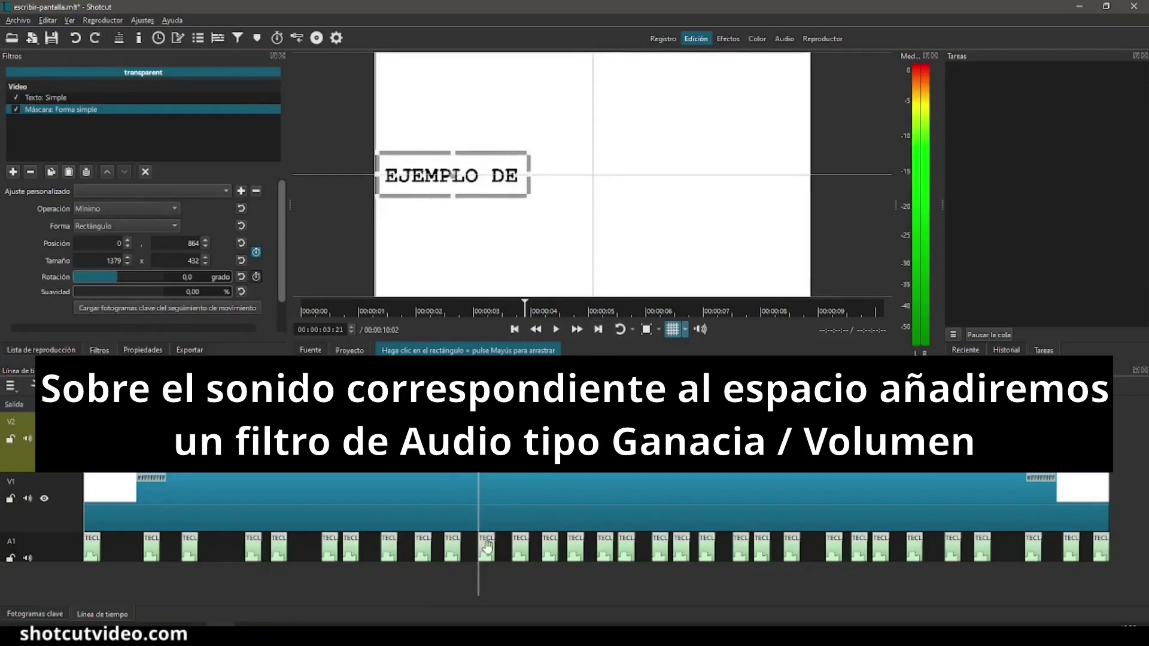
left_click(13, 172)
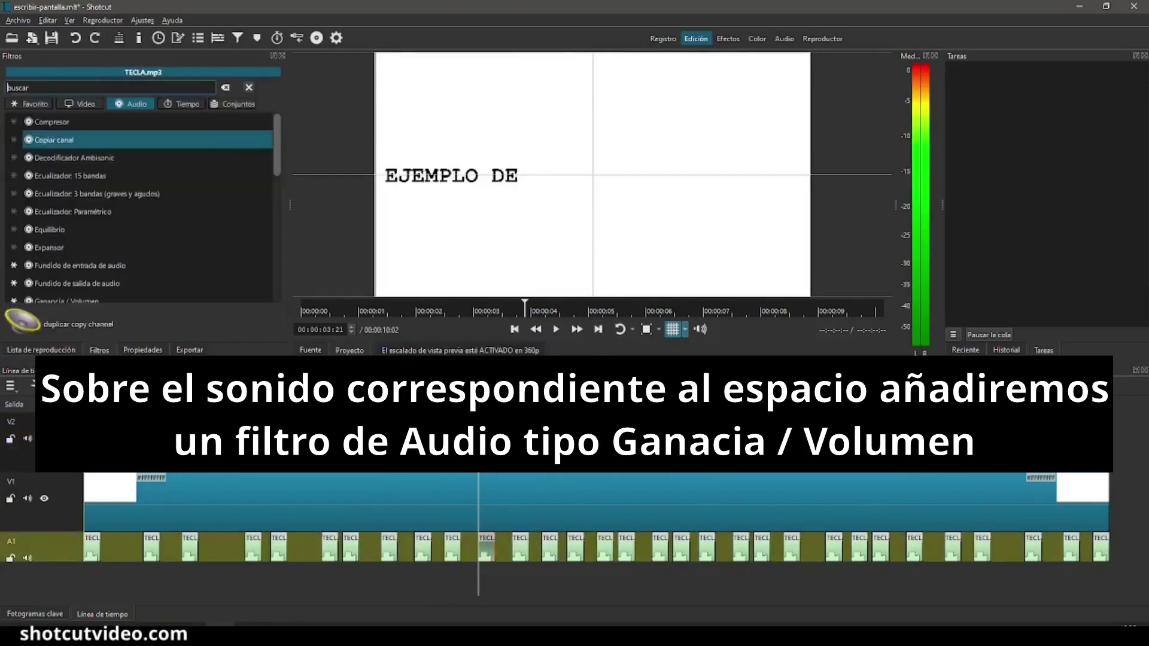
scroll(119, 210, "down", 3)
left_click(108, 197)
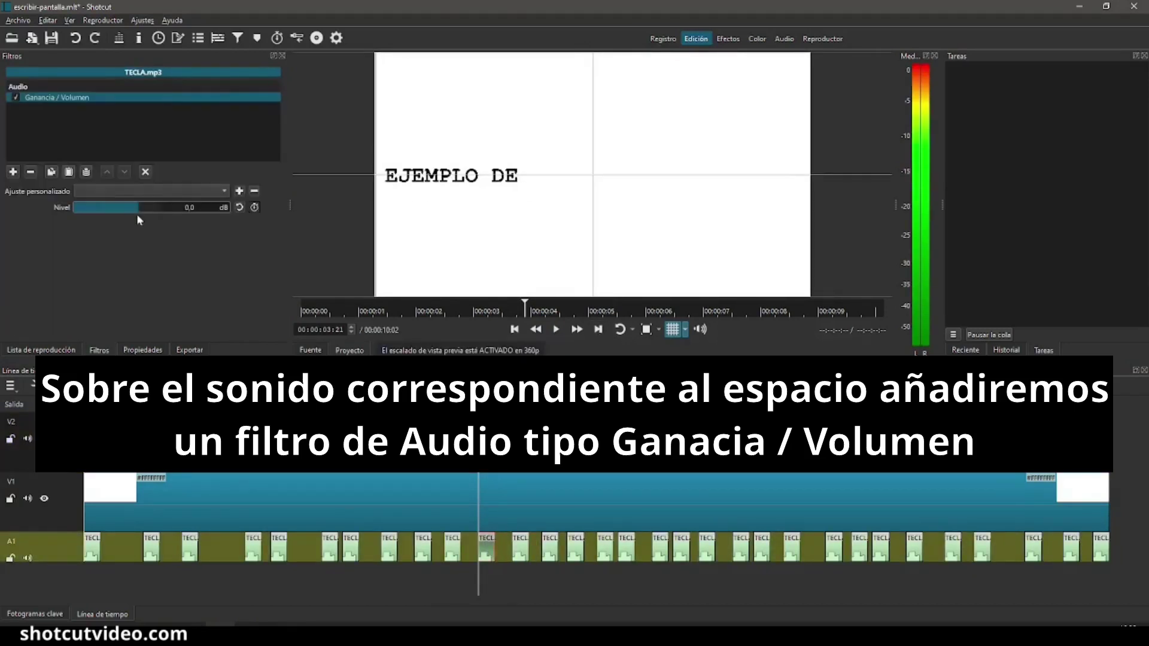
type("-25")
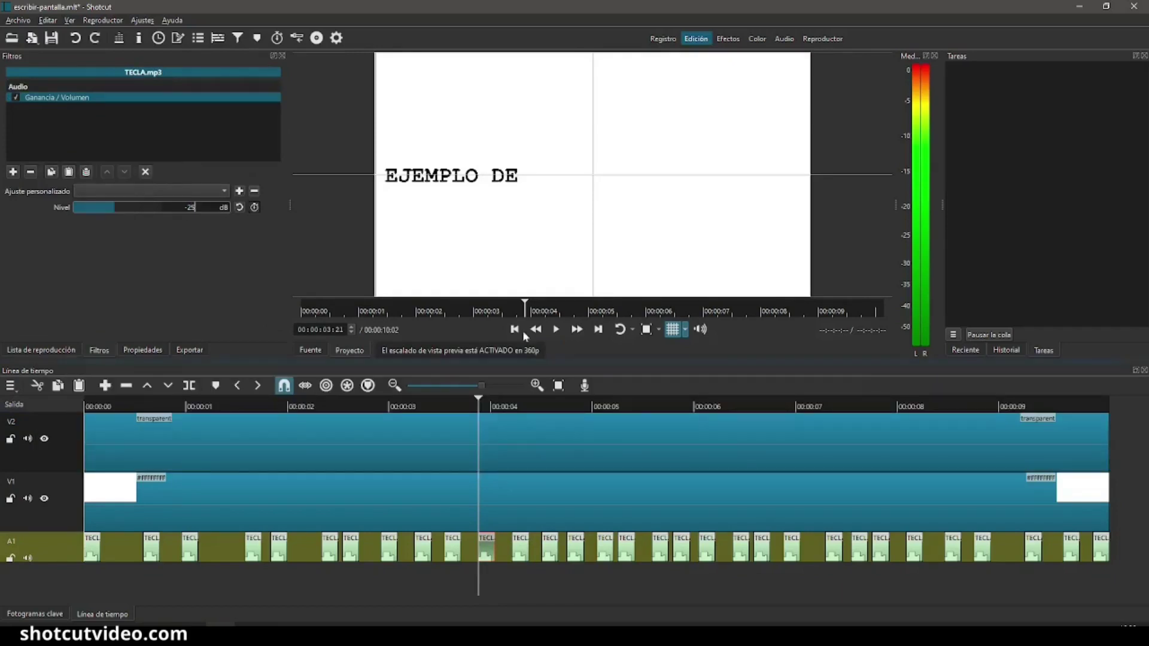
Add a Ganancia / Volumen filter at -25 dB to the key sound at the 00:00:06:09 mask keyframe after ESCRITURA, and copy the filter.
left_click(554, 331)
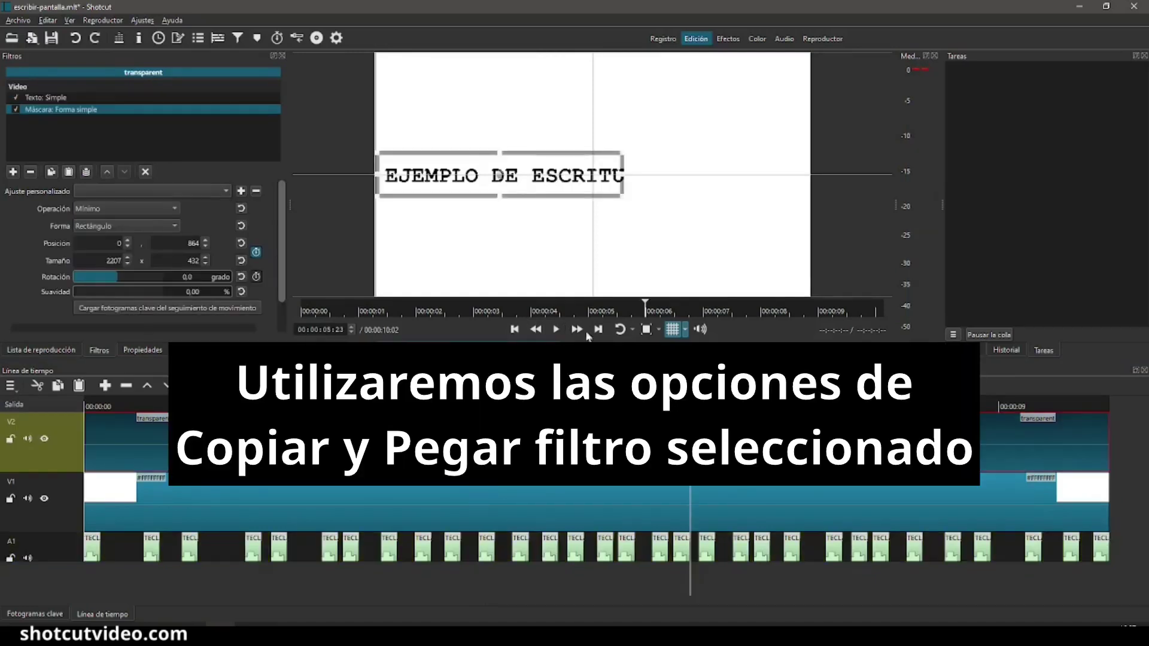
left_click(599, 330)
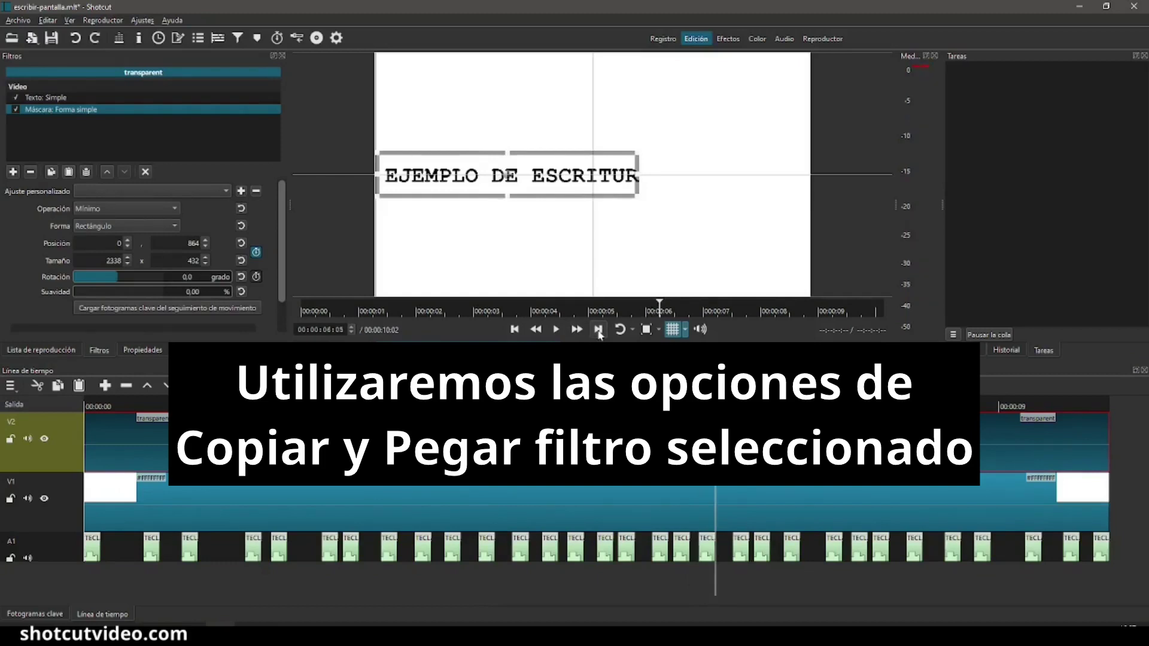
left_click(599, 329)
left_click(742, 553)
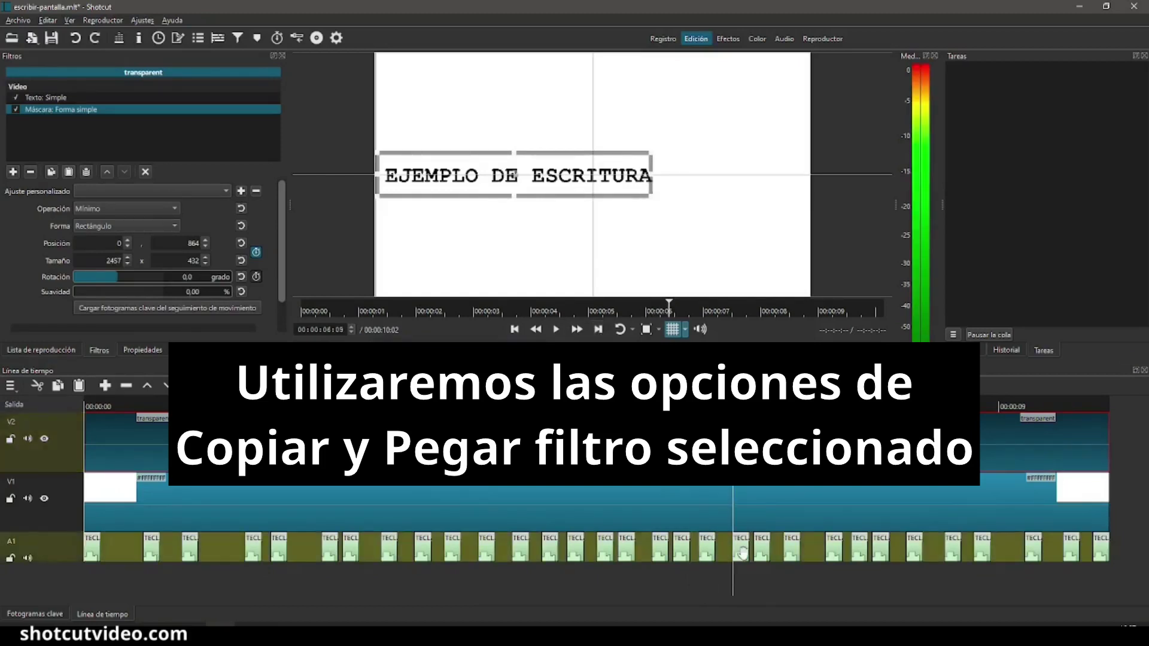
left_click(13, 172)
left_click(57, 299)
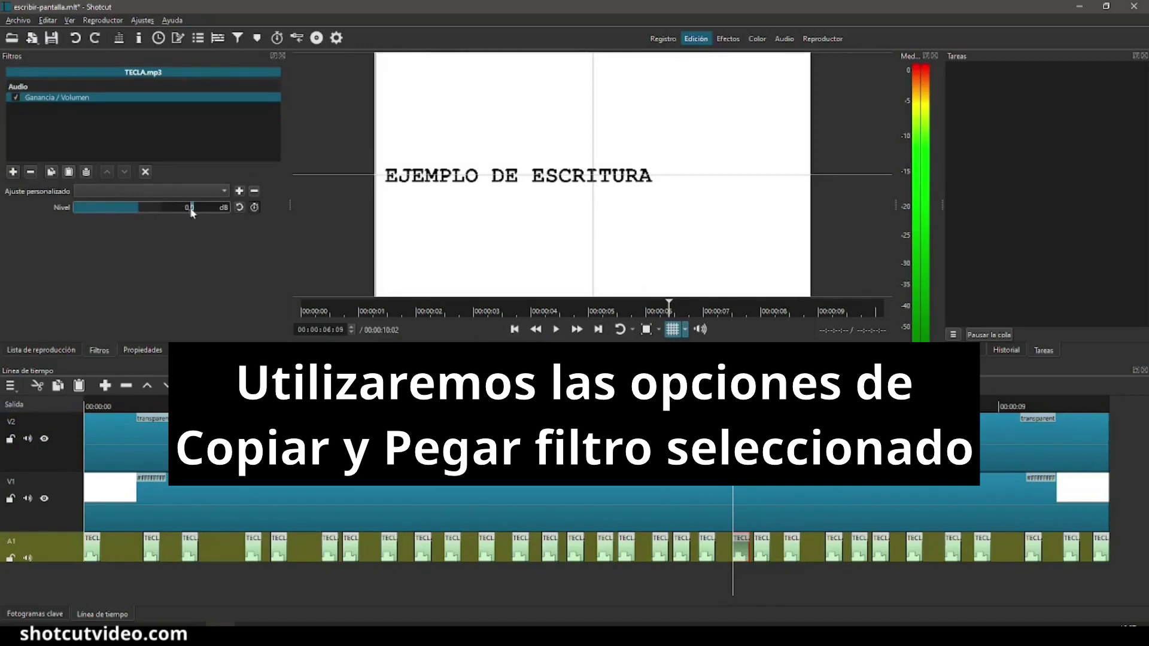
type("-25")
left_click(51, 172)
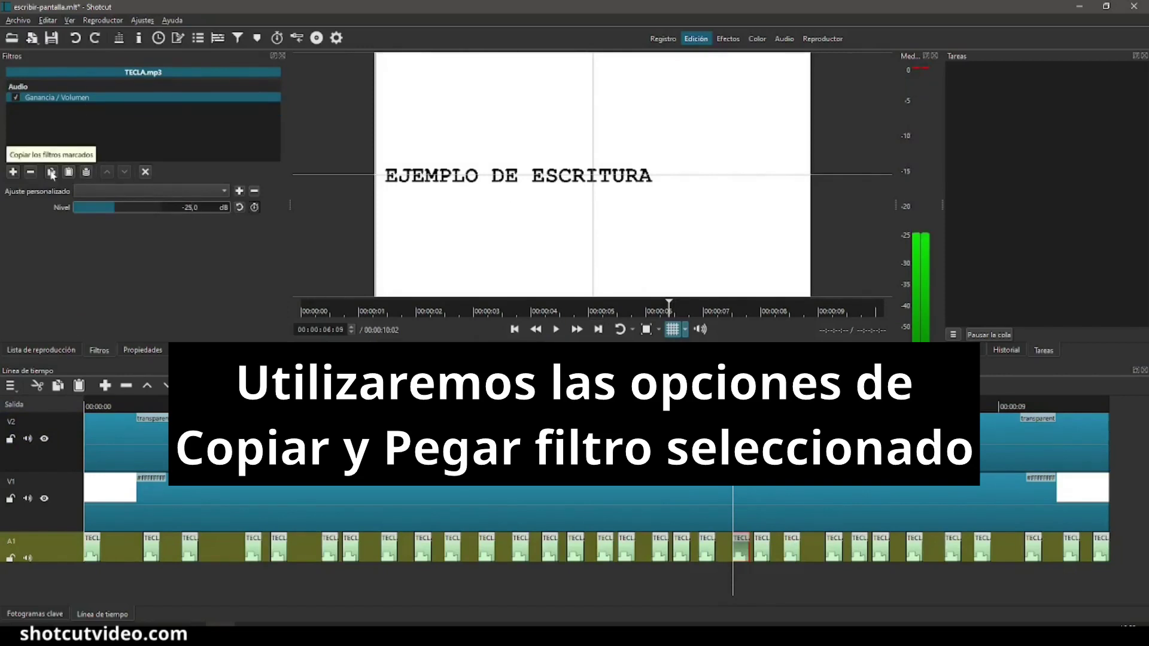
With the mask filter reselected, advance to the keyframe for the space after EN and paste the copied volume filter onto its key sound.
left_click(598, 329)
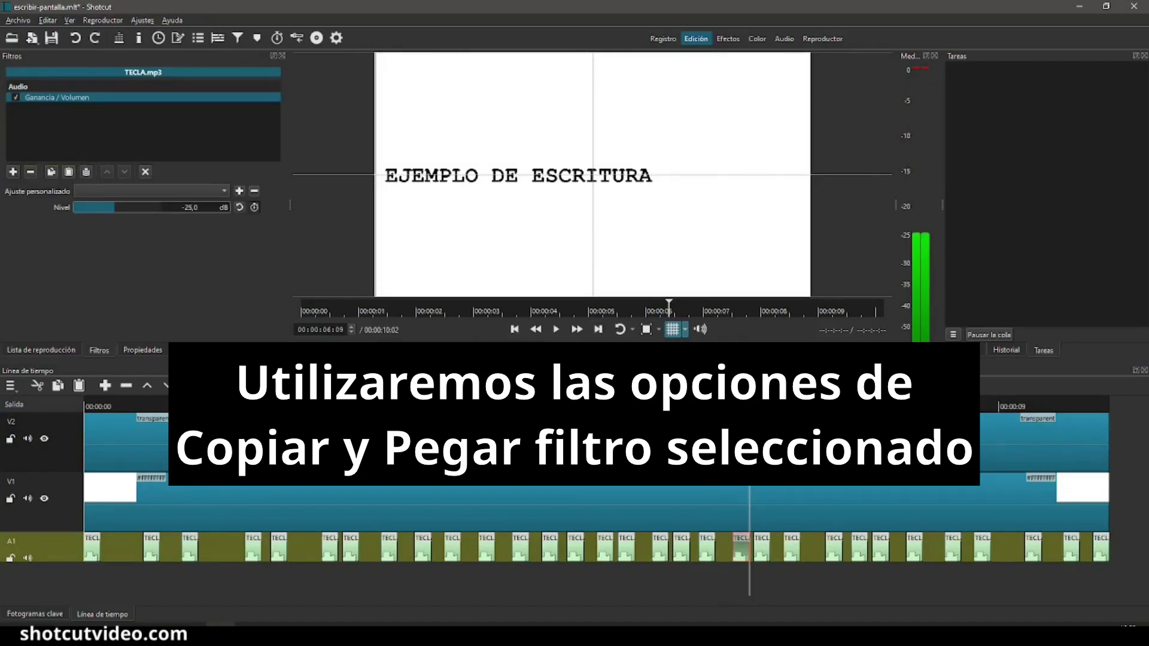
left_click(598, 443)
left_click(64, 112)
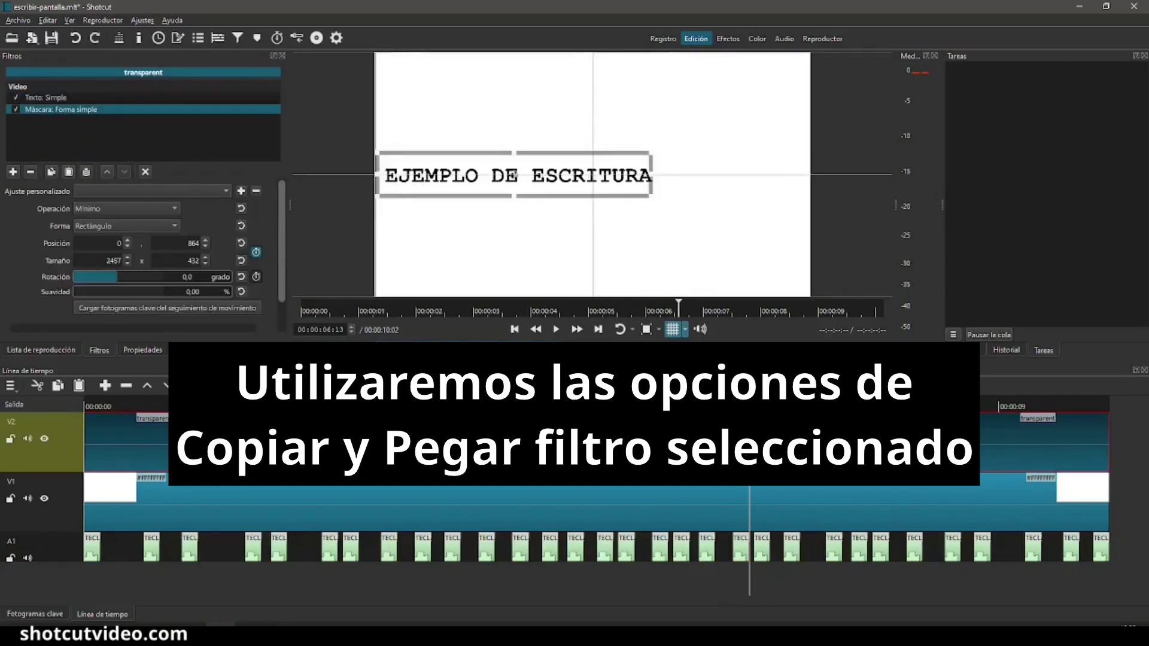
left_click(600, 329)
left_click(600, 329)
left_click(600, 329)
left_click(598, 329)
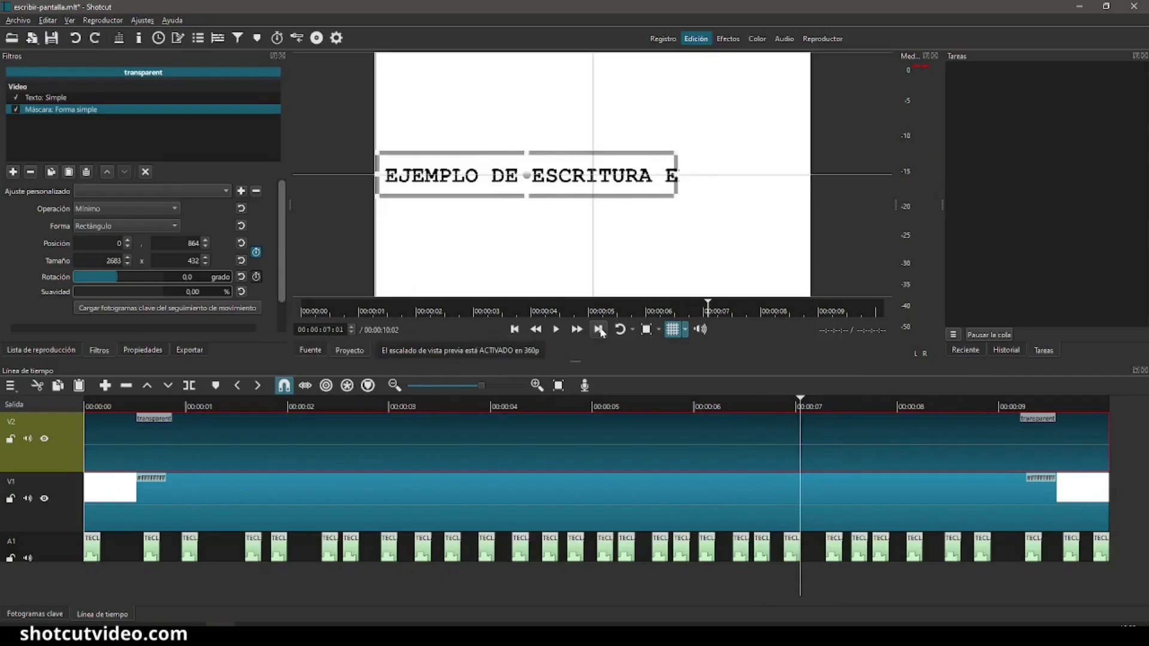
left_click(599, 329)
left_click(600, 329)
left_click(599, 330)
left_click(860, 548)
left_click(68, 172)
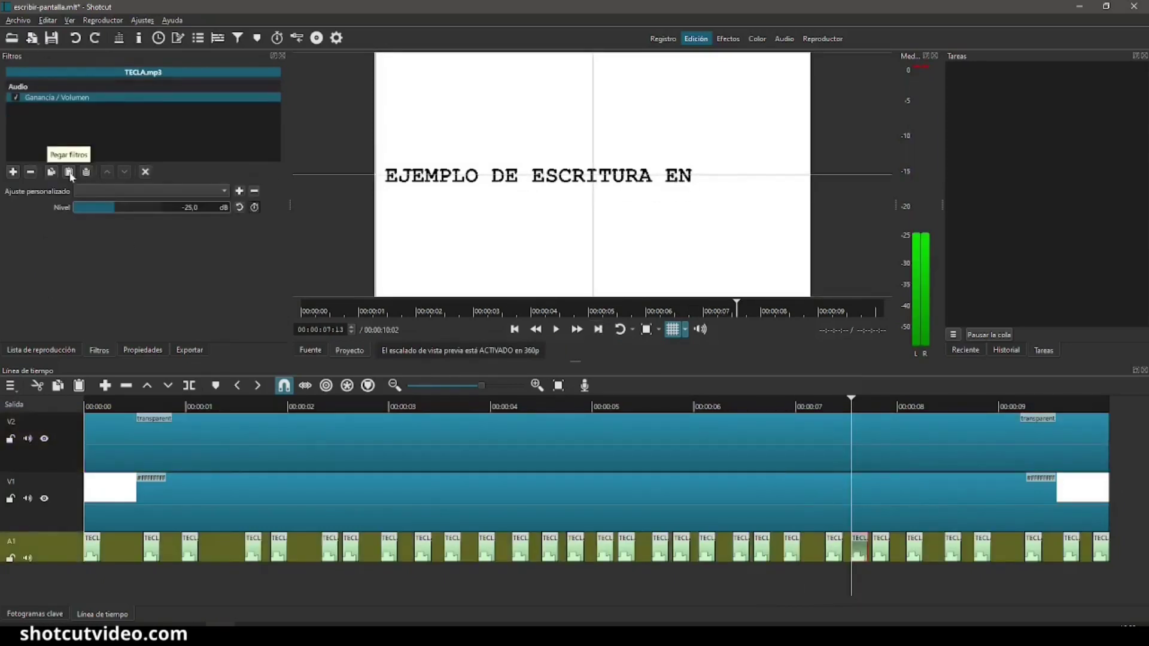
Reselect the transparent clip's mask filter and step through the remaining keyframes to the end of the text, looking for further spaces.
left_click(223, 448)
left_click(61, 111)
left_click(599, 330)
left_click(599, 329)
left_click(599, 329)
left_click(599, 329)
left_click(599, 329)
left_click(599, 329)
left_click(599, 329)
left_click(599, 330)
left_click(599, 329)
left_click(600, 330)
left_click(600, 329)
left_click(599, 330)
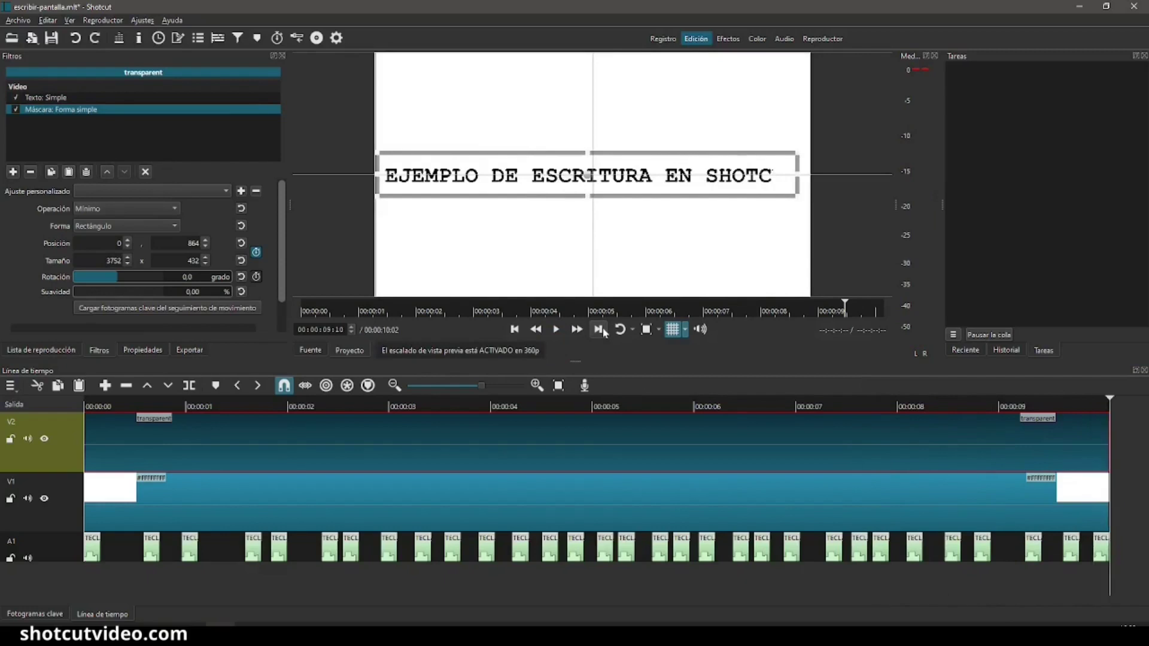
left_click(599, 329)
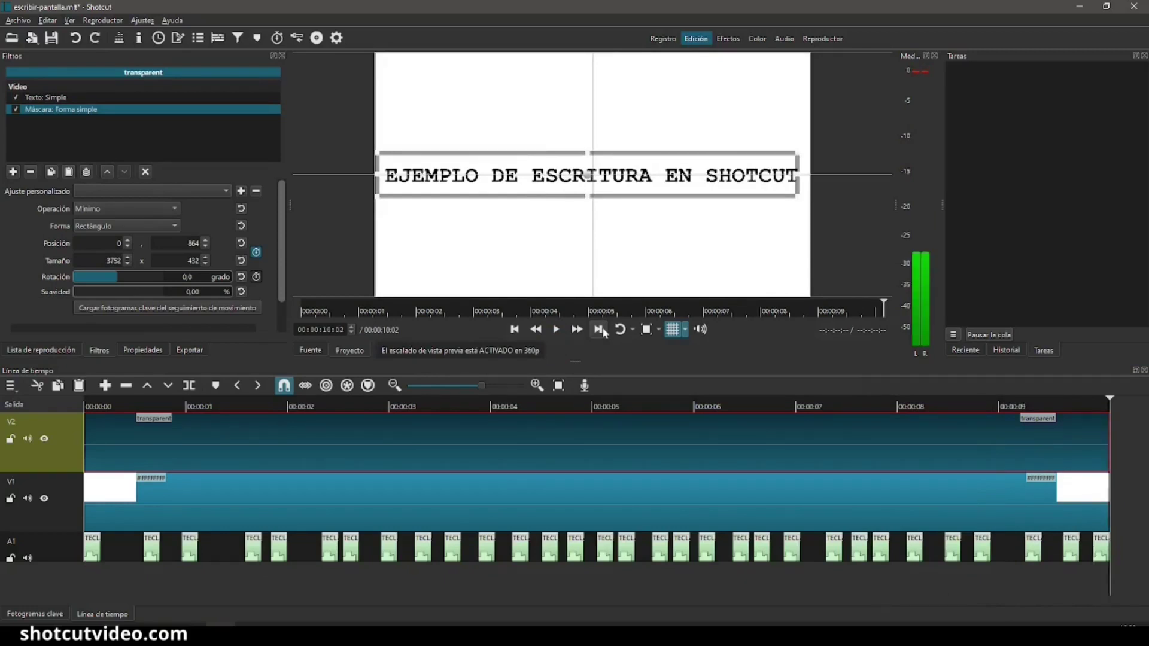